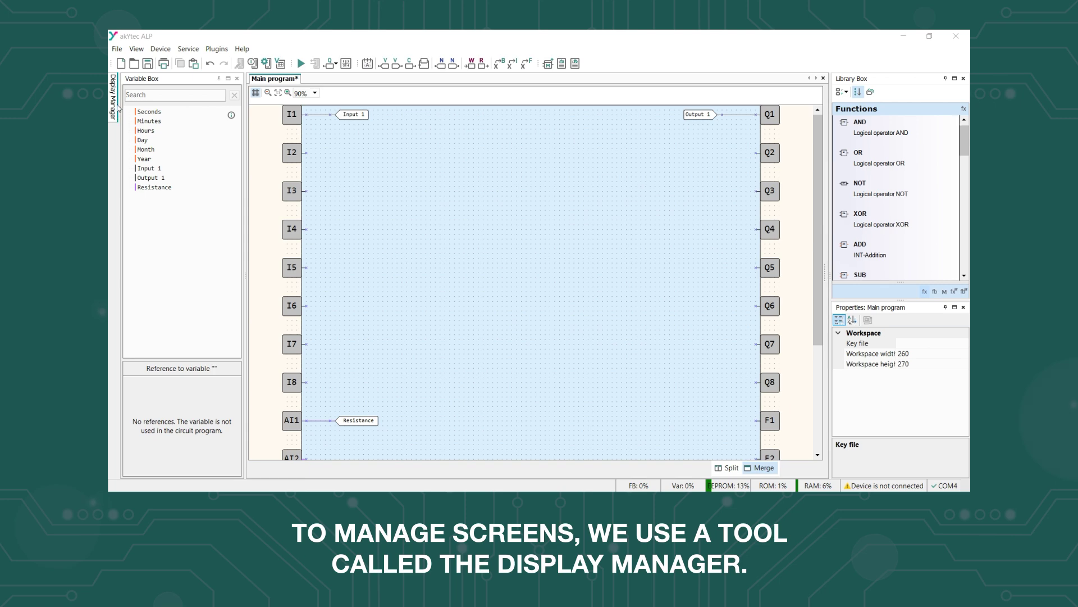
Open the display form "Form 1" of Group 1 for editing from the Display Manager.
left_click(115, 108)
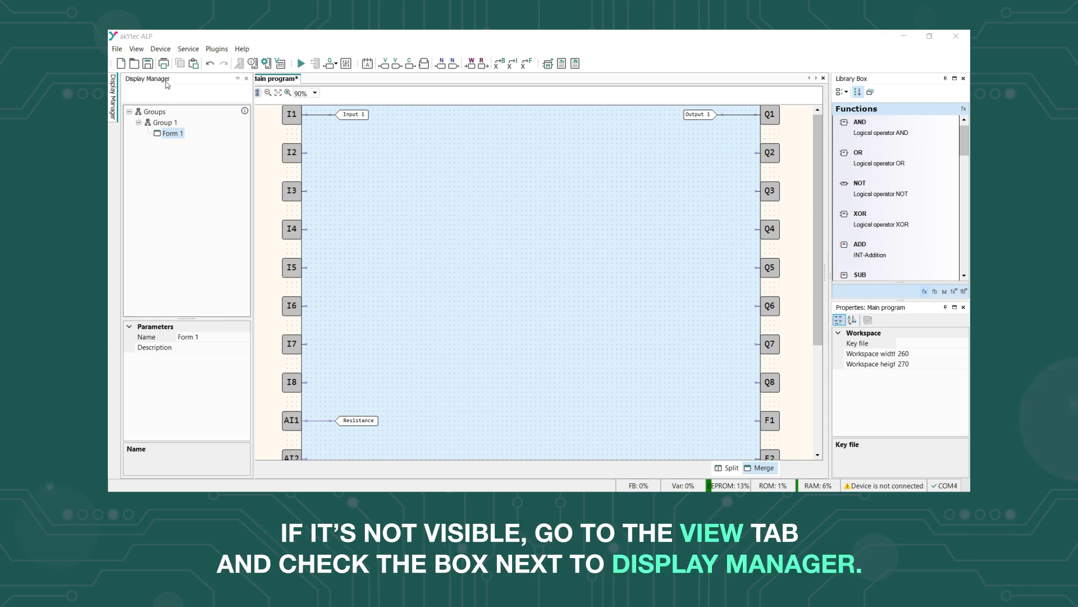
left_click(145, 52)
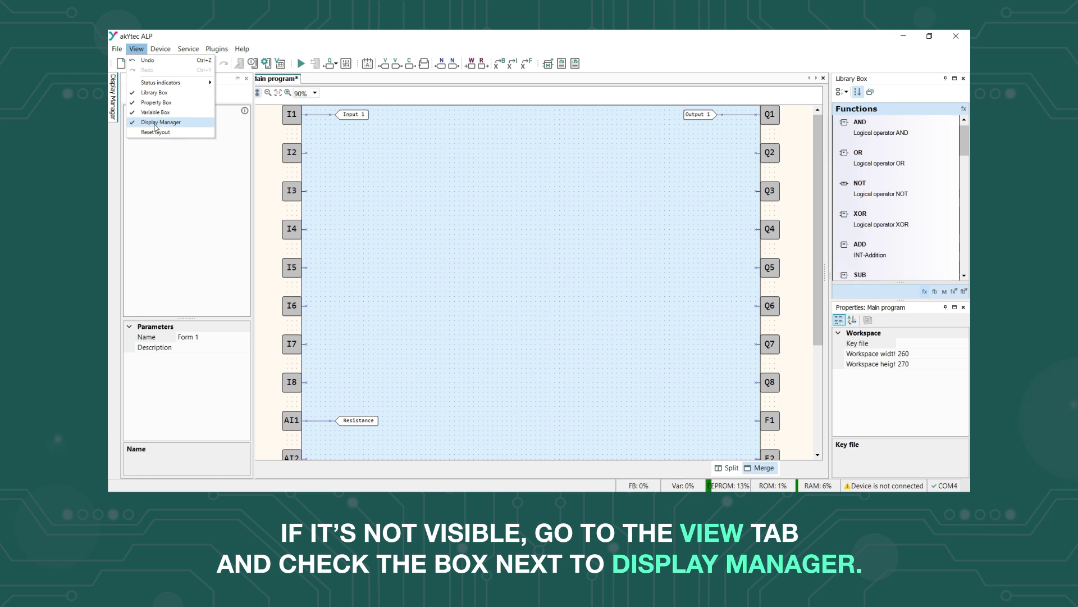
left_click(200, 167)
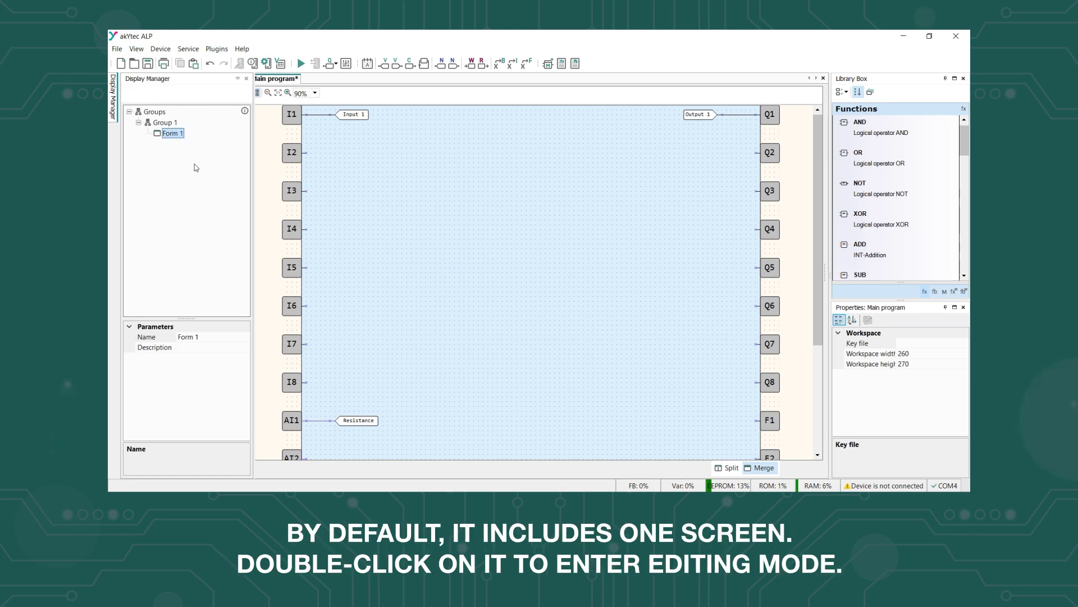
double_click(180, 138)
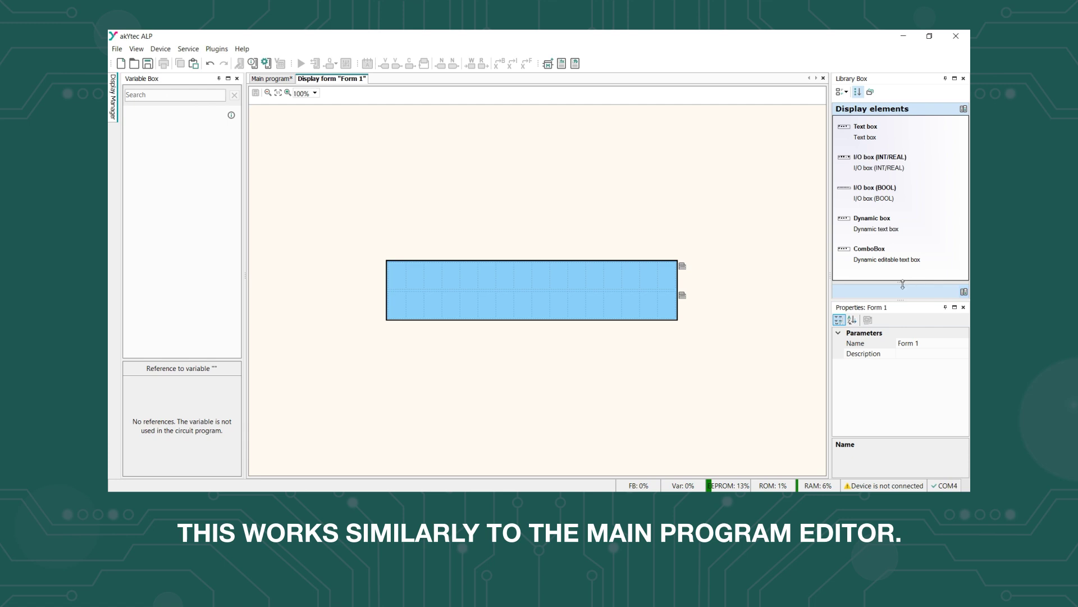
Insert a third row below the second row of the display form.
left_click(873, 137)
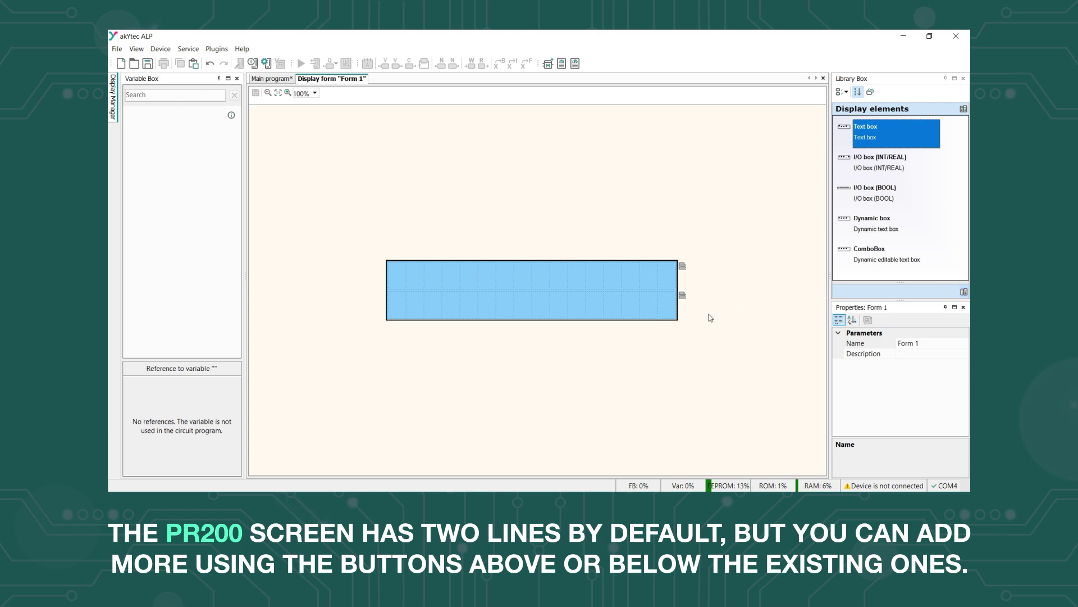
left_click(683, 296)
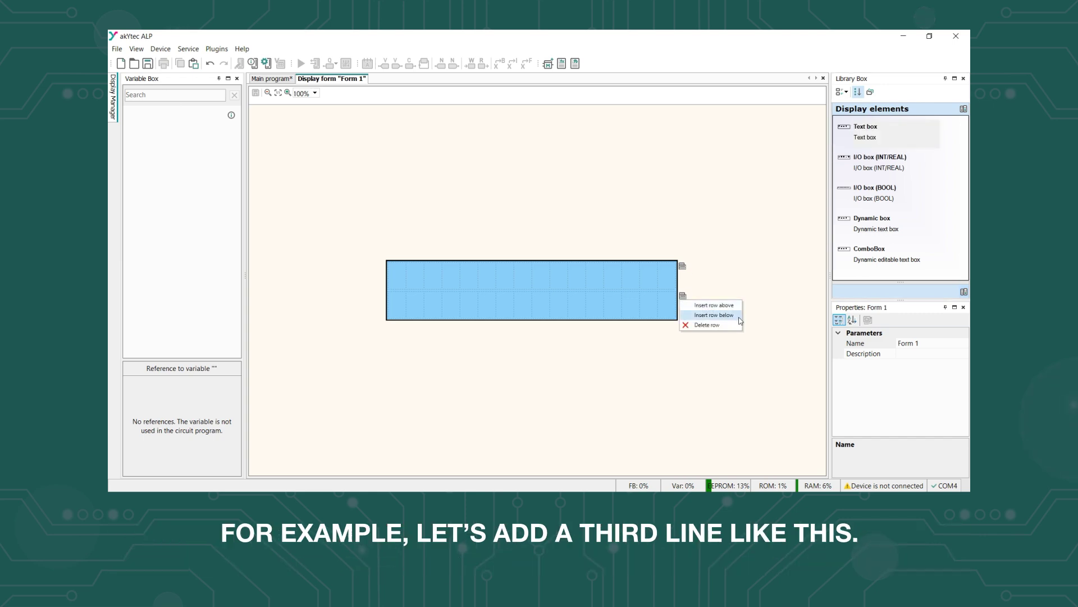
left_click(714, 315)
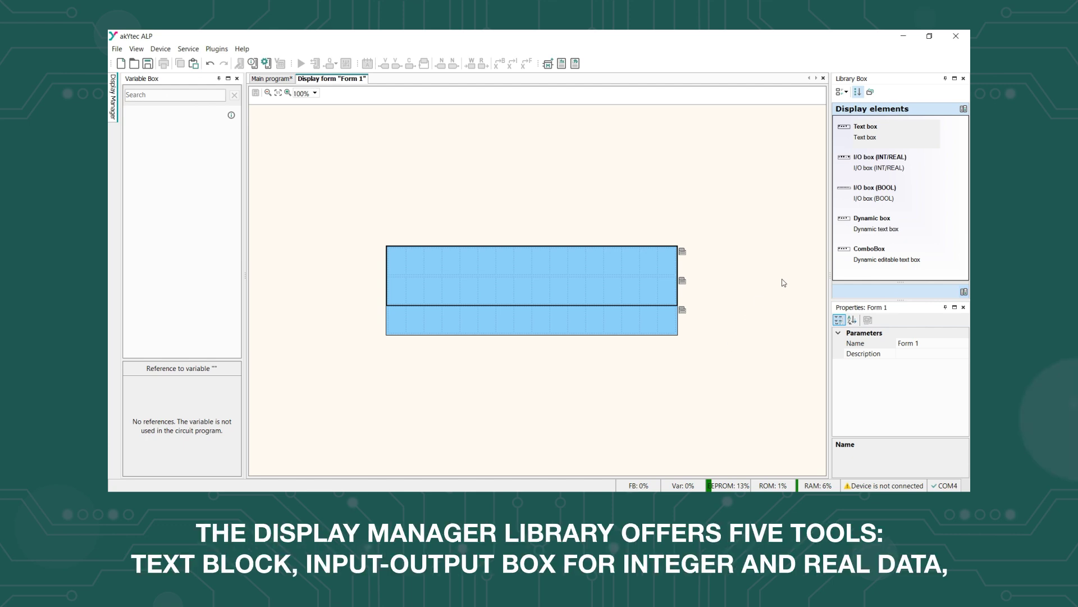
left_click(938, 142)
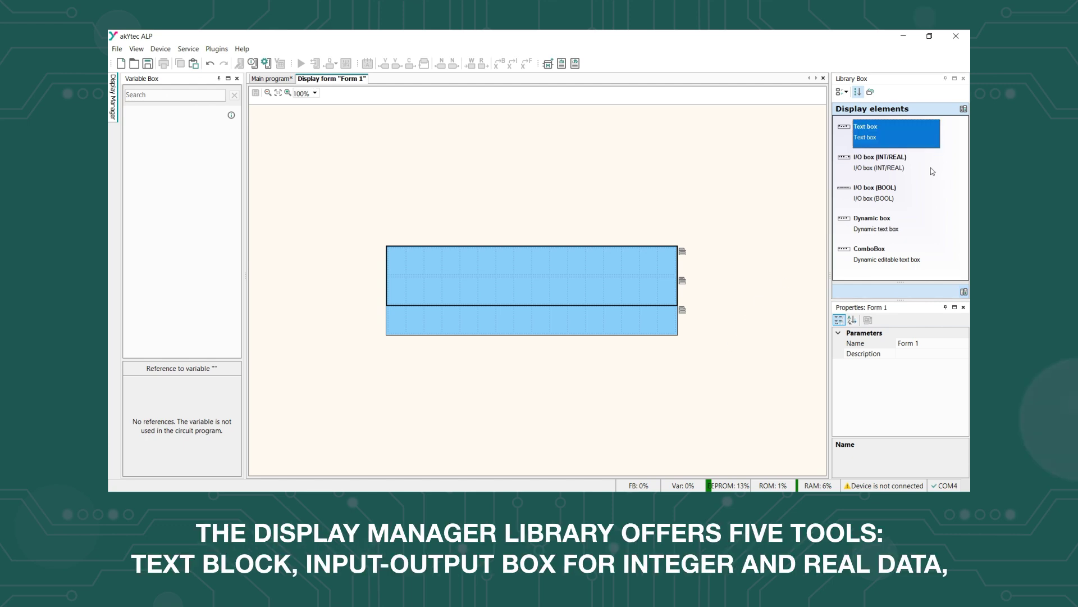
left_click(931, 167)
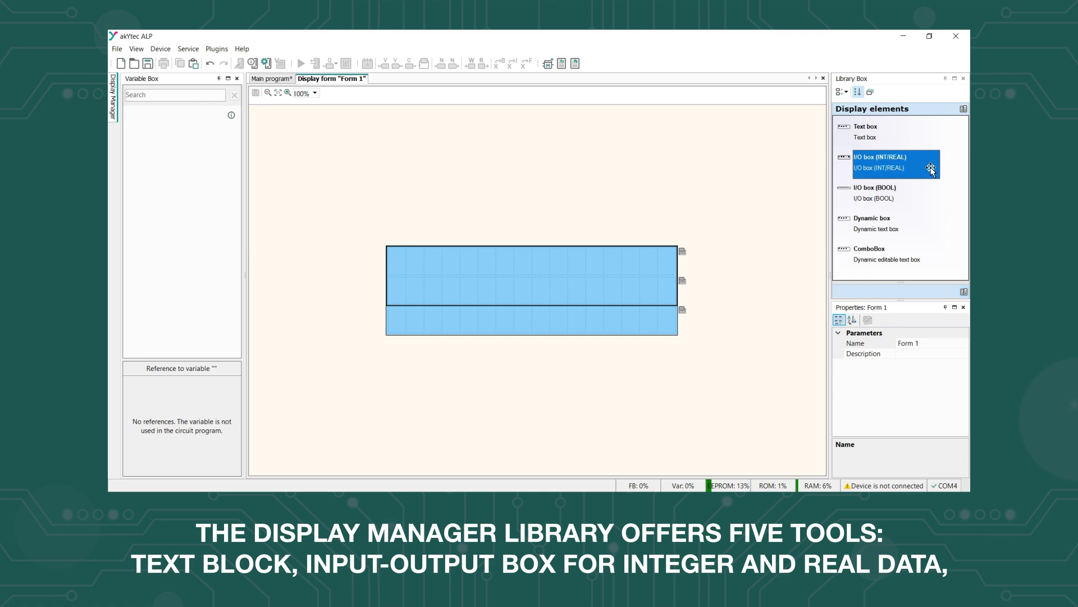
left_click(929, 196)
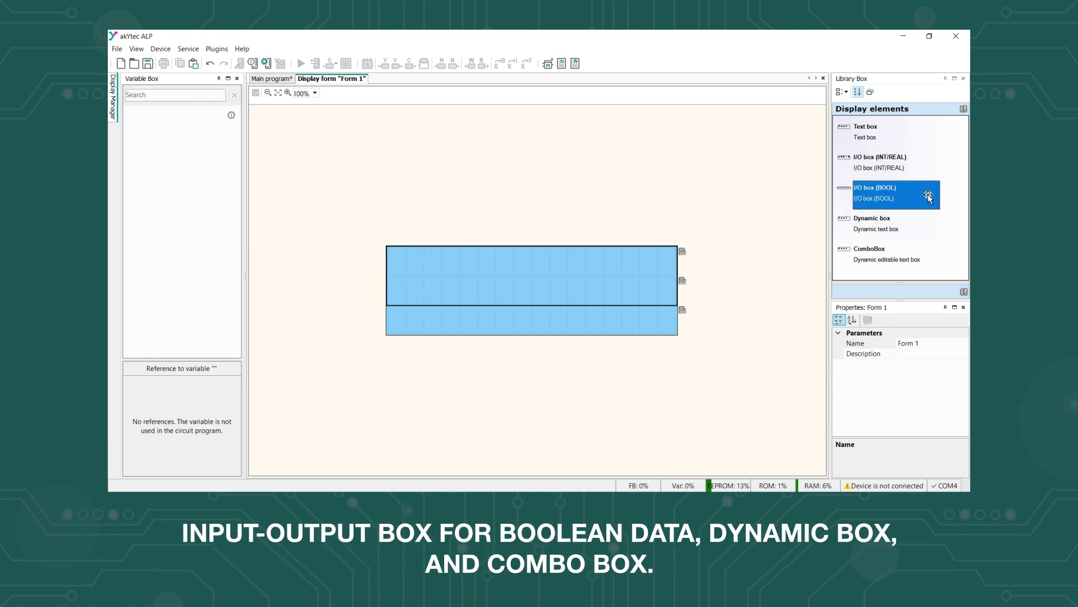
left_click(928, 230)
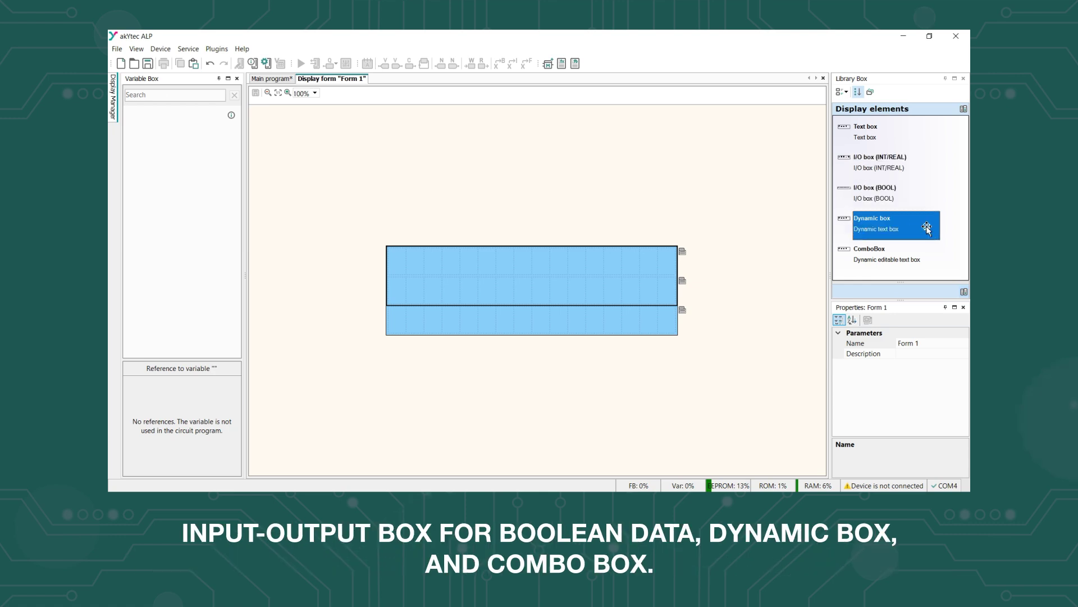
left_click(926, 256)
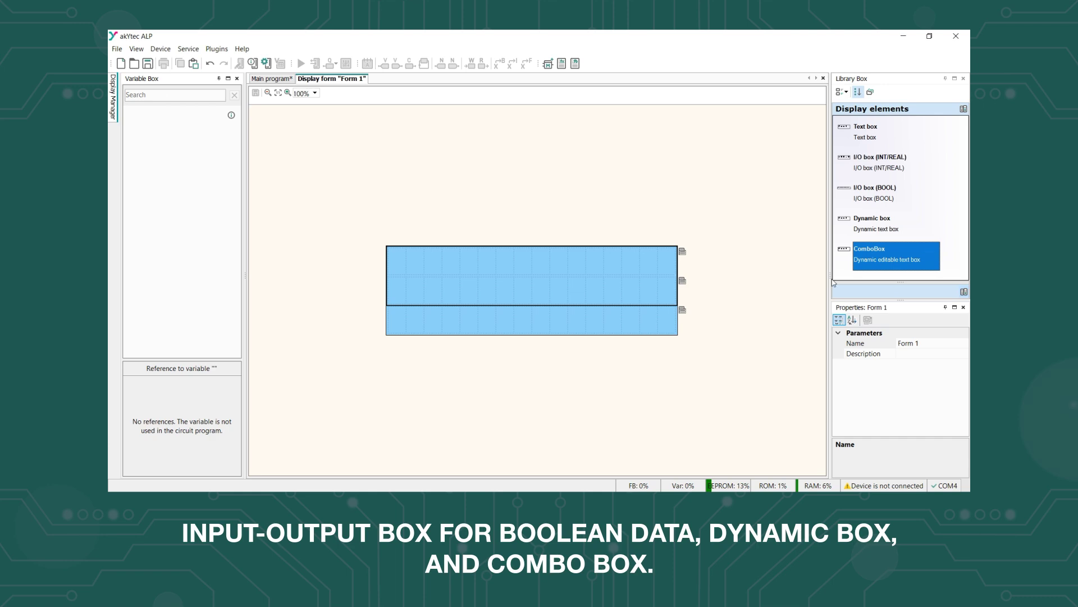
left_click(796, 305)
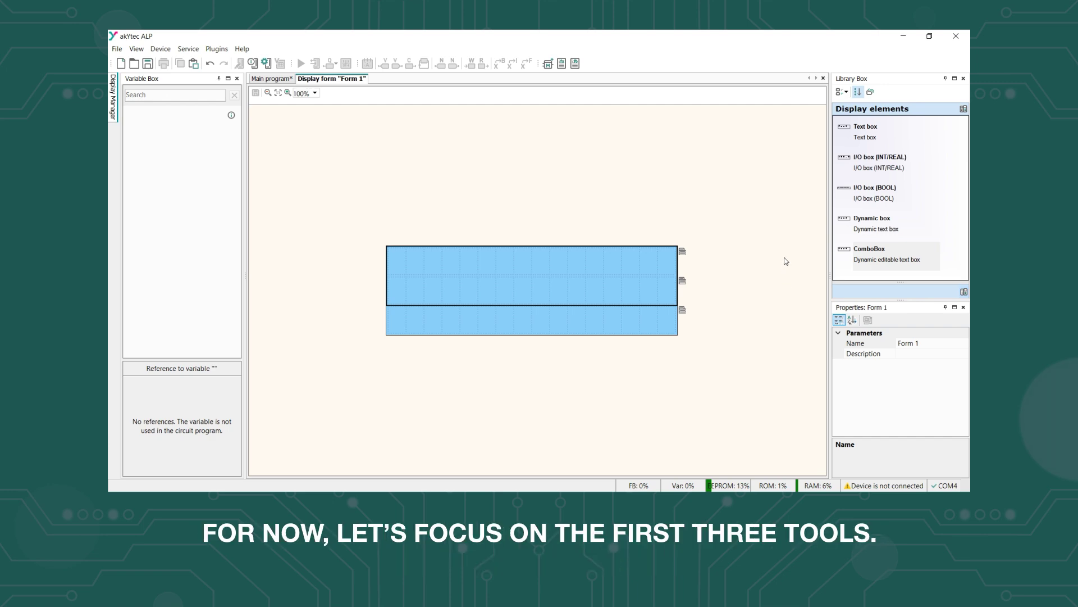
Add a 16-character text box across the first row and set its text to "start screen".
left_click(900, 141)
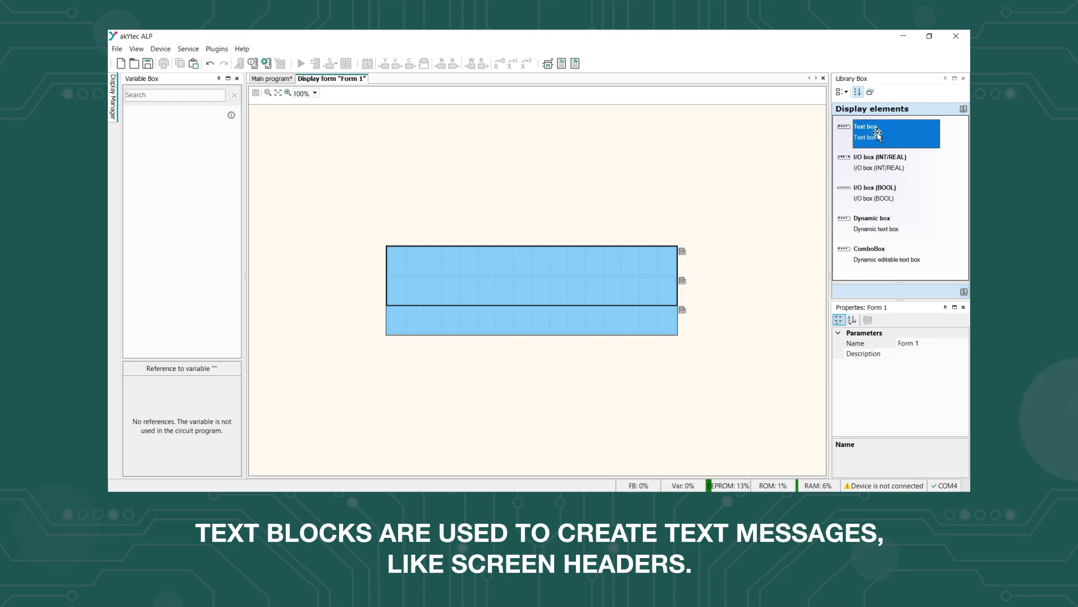
left_click_drag(878, 135, 676, 261)
left_click(931, 375)
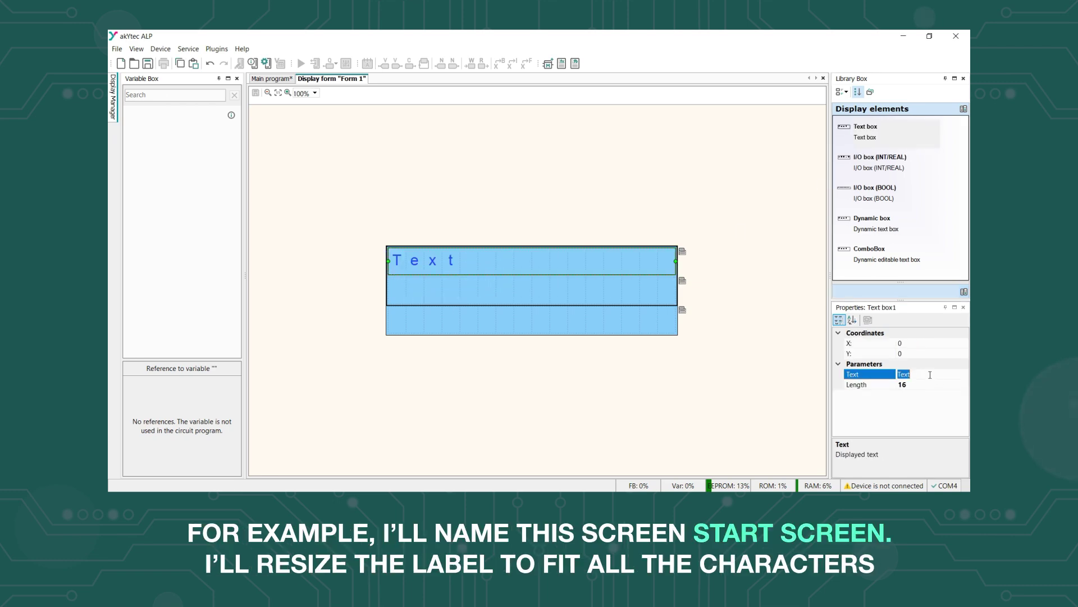
key("BackSpace")
type("start screen")
left_click(612, 277)
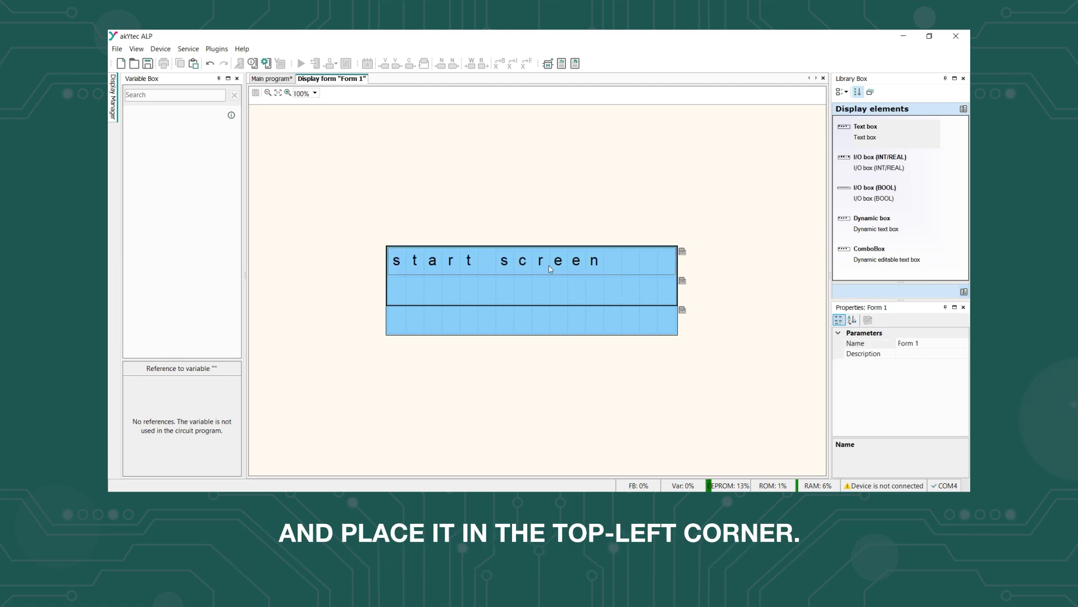
left_click(522, 268)
left_click(518, 295)
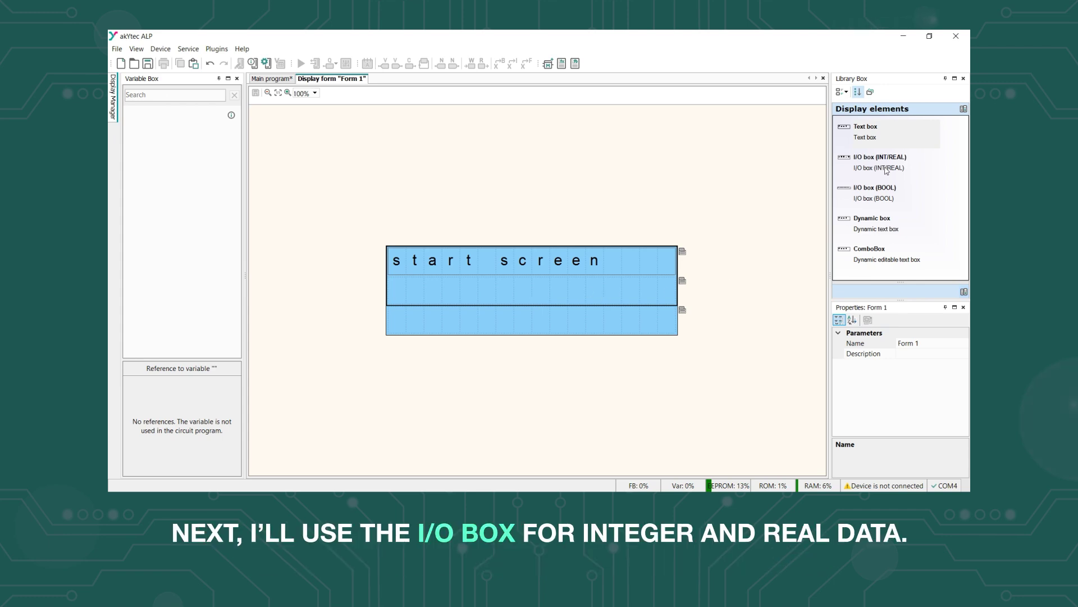
Add a 16-character I/O box (INT/REAL) across the second row and link it to the REAL variable Resistance.
left_click_drag(893, 167, 677, 290)
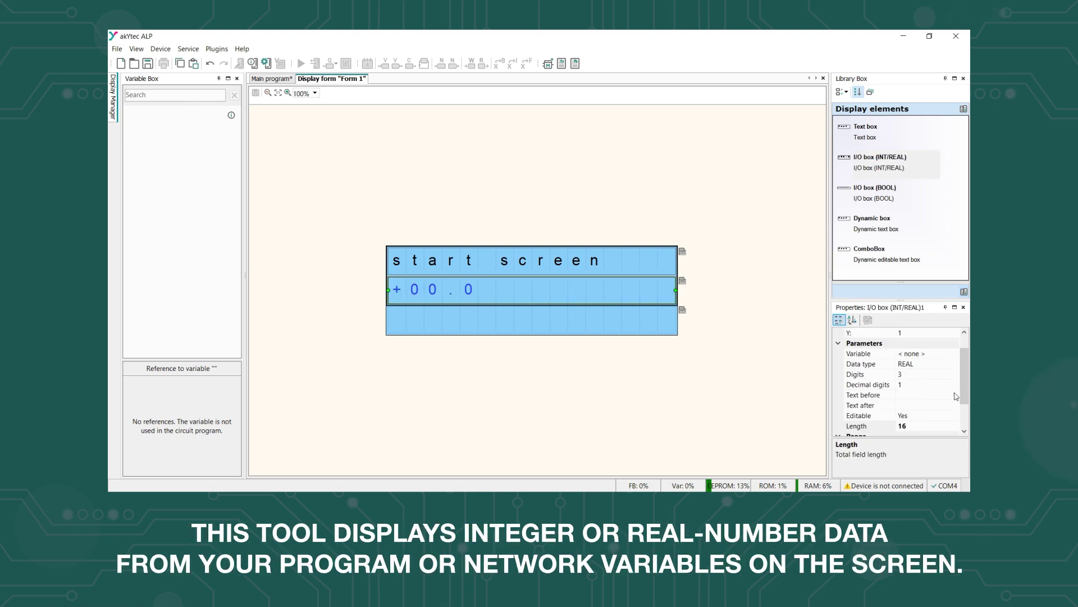
mouse_move(964, 394)
left_mouse_down()
mouse_move(967, 419)
mouse_move(968, 385)
left_mouse_up()
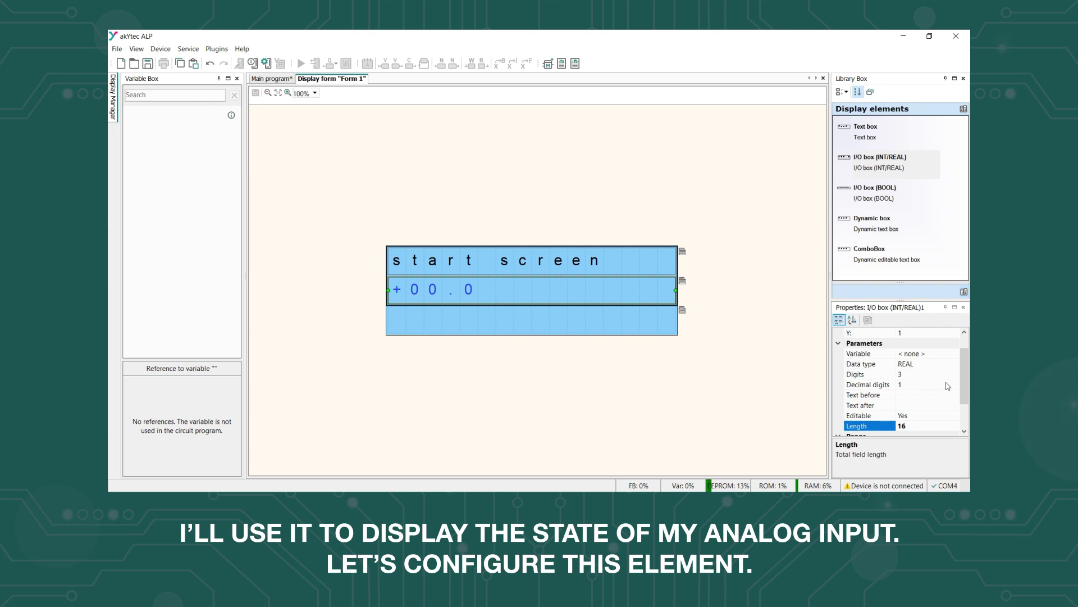
left_click(953, 366)
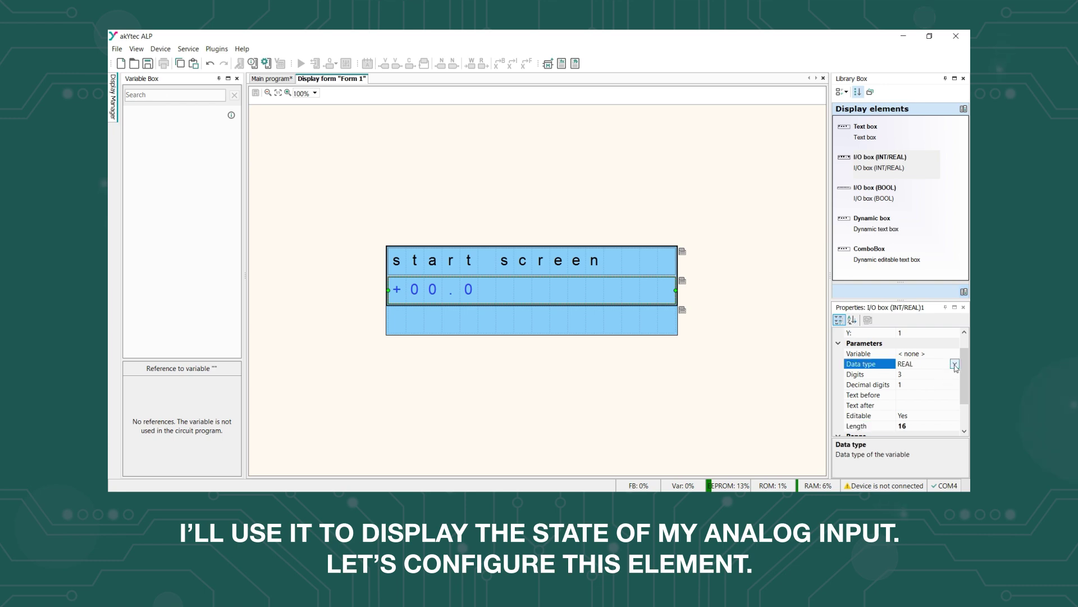
left_click(954, 364)
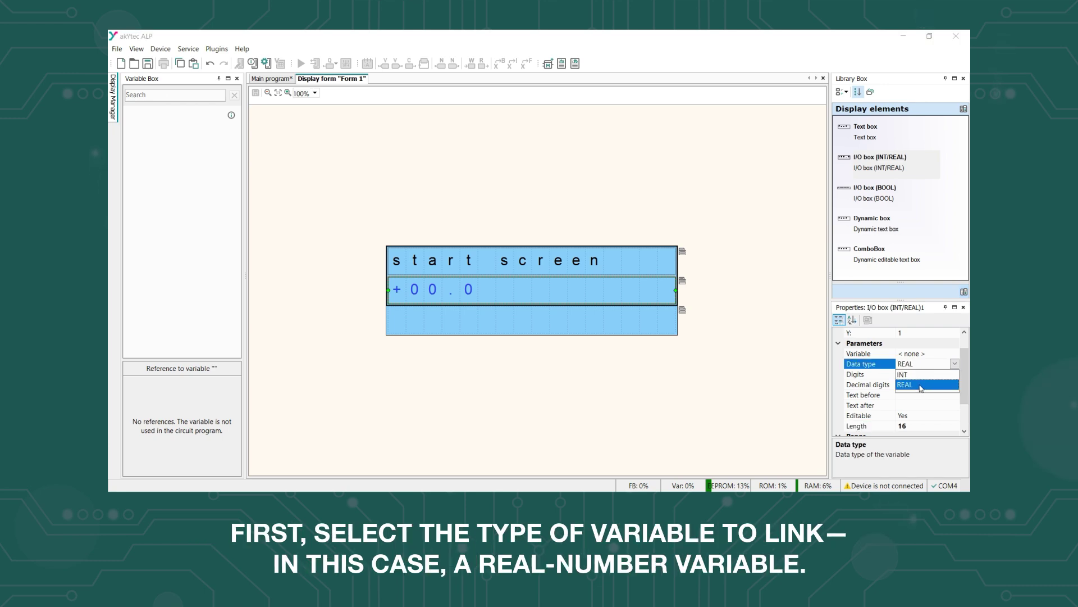
left_click(921, 387)
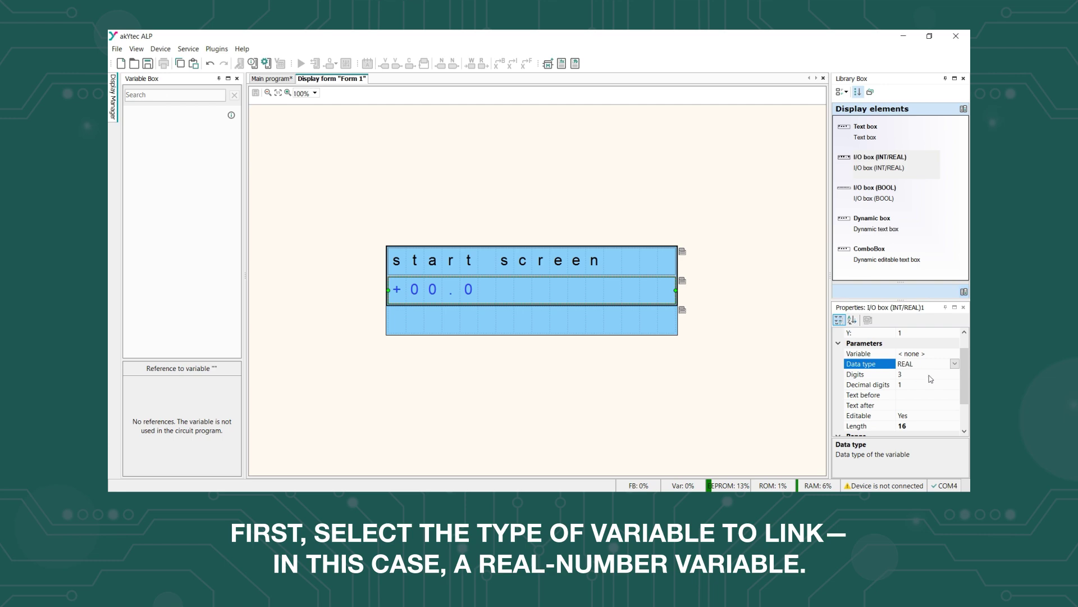
left_click(957, 354)
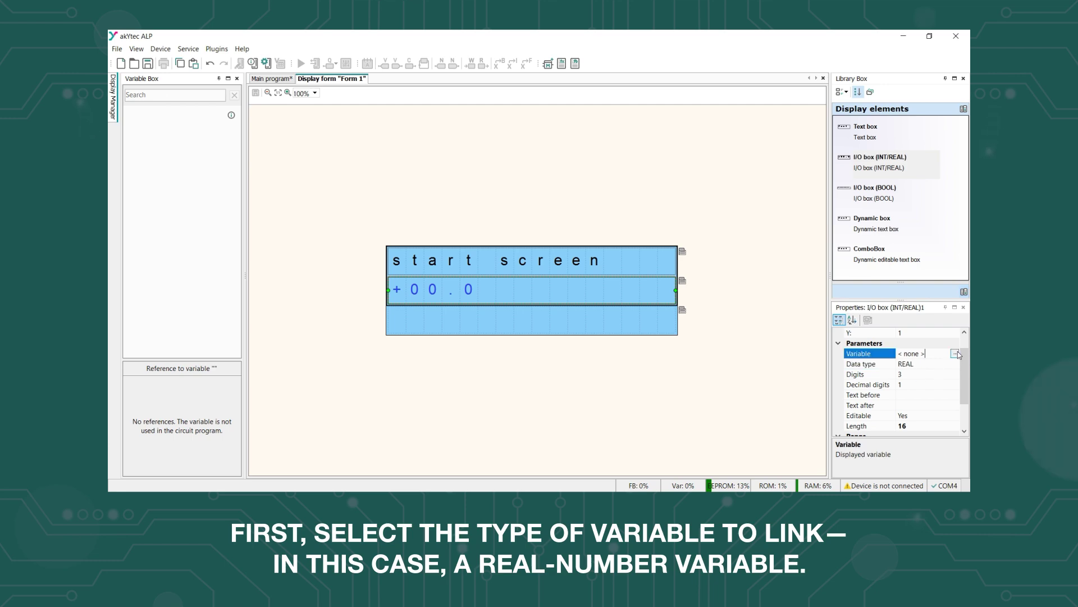
left_click(958, 353)
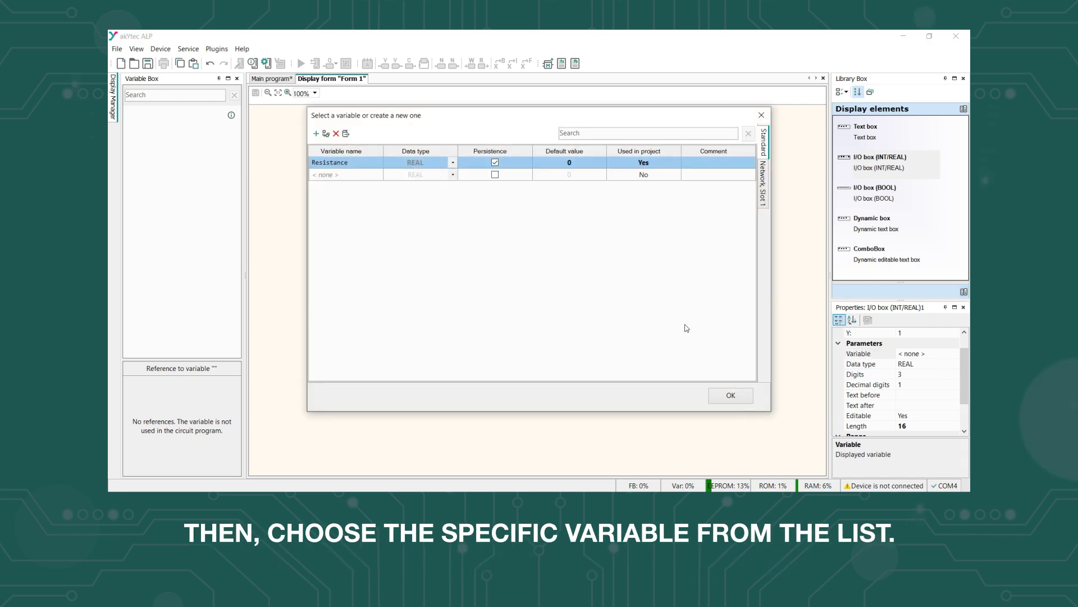
left_click(731, 397)
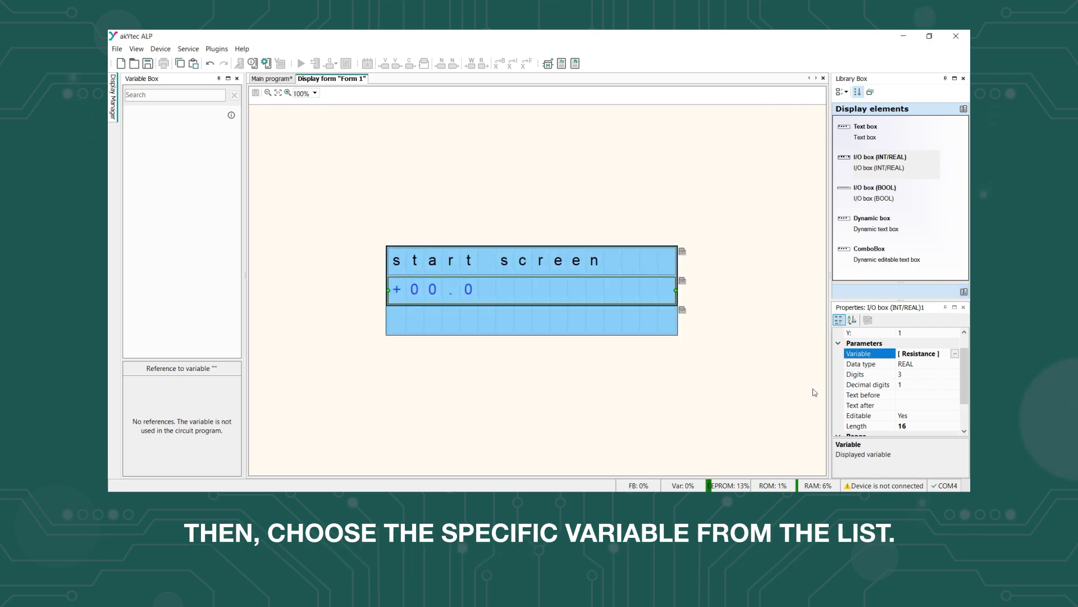
Set the total number of digits of the Resistance I/O box to 4.
left_click(914, 374)
double_click(910, 374)
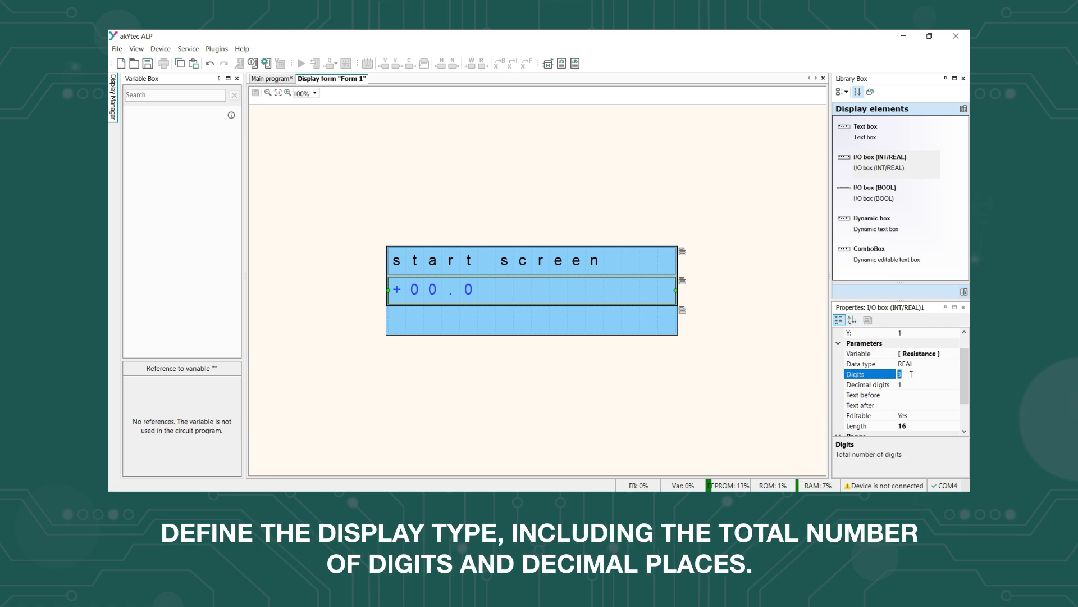
key("BackSpace")
type("4")
left_click(920, 387)
Give the Resistance box the leading text "AI1 = " and the trailing text " Ohm", with spaces separating them from the number.
left_click(916, 396)
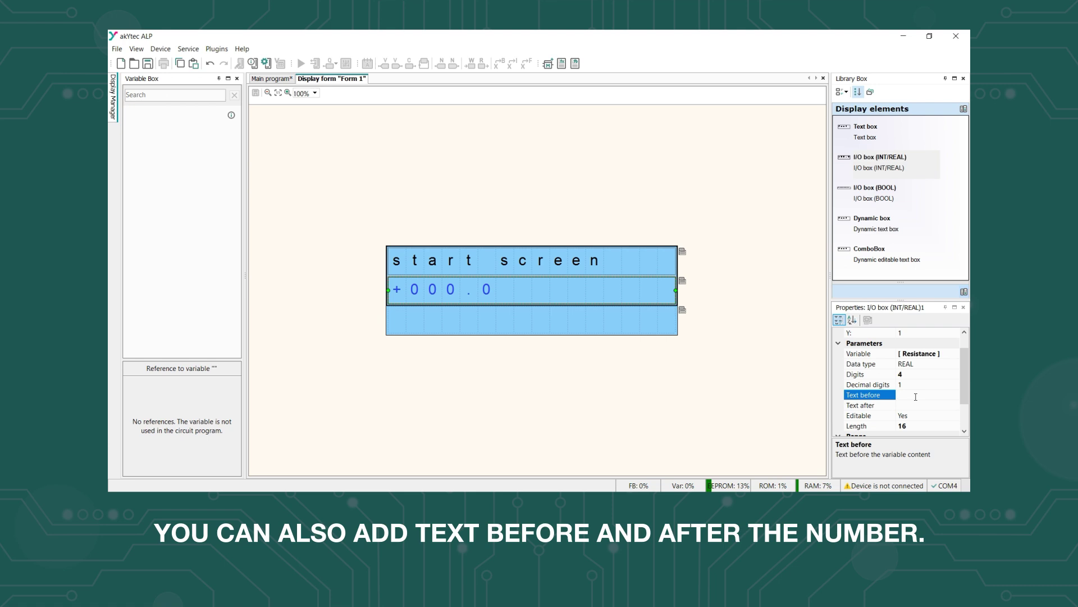
type("AI1")
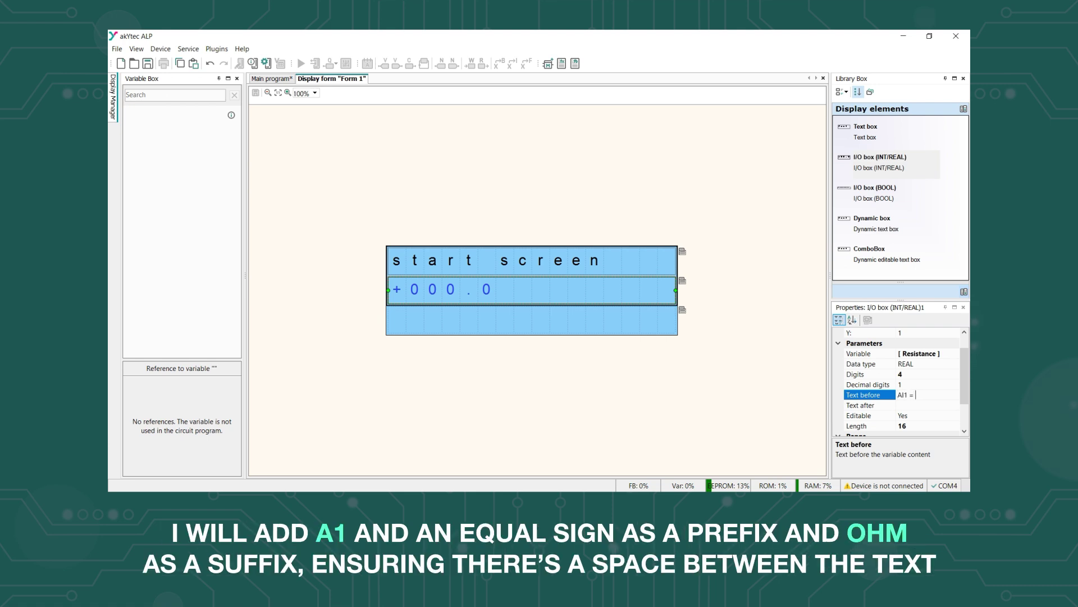
type(" =")
left_click(922, 406)
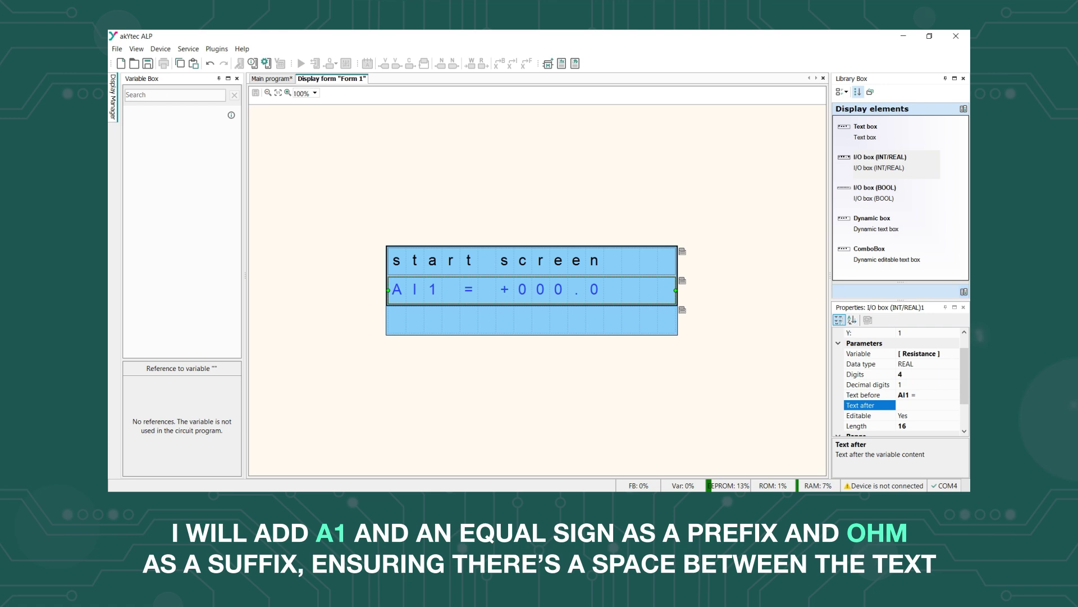
type("Ohm")
Make the Resistance I/O box non-editable and keep it spanning the full second row.
left_click(927, 417)
scroll(966, 408, "down", 1)
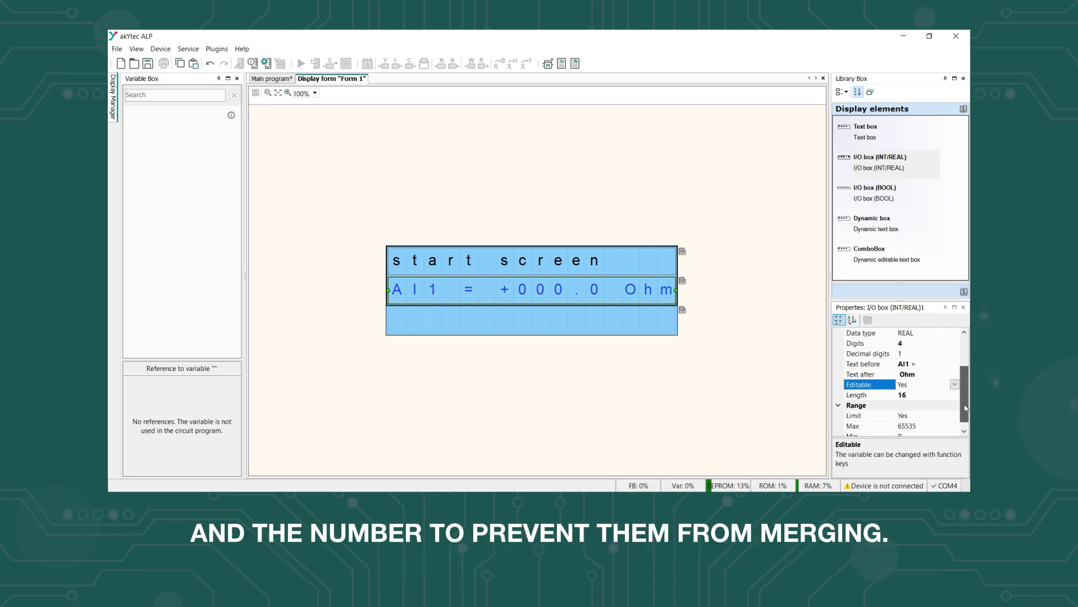
scroll(966, 409, "down", 1)
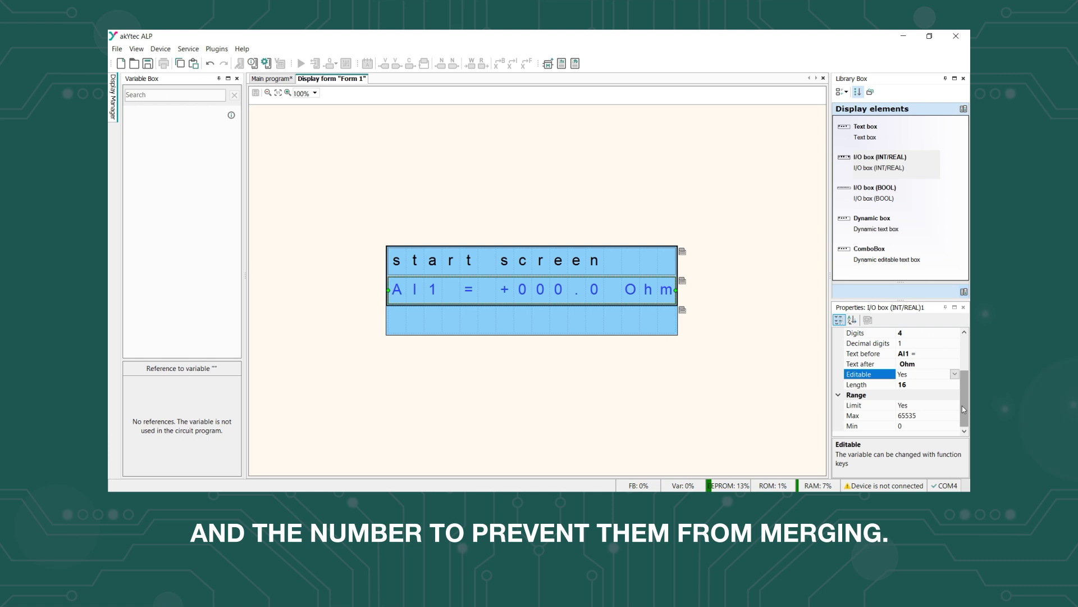
left_click(955, 374)
left_click(923, 385)
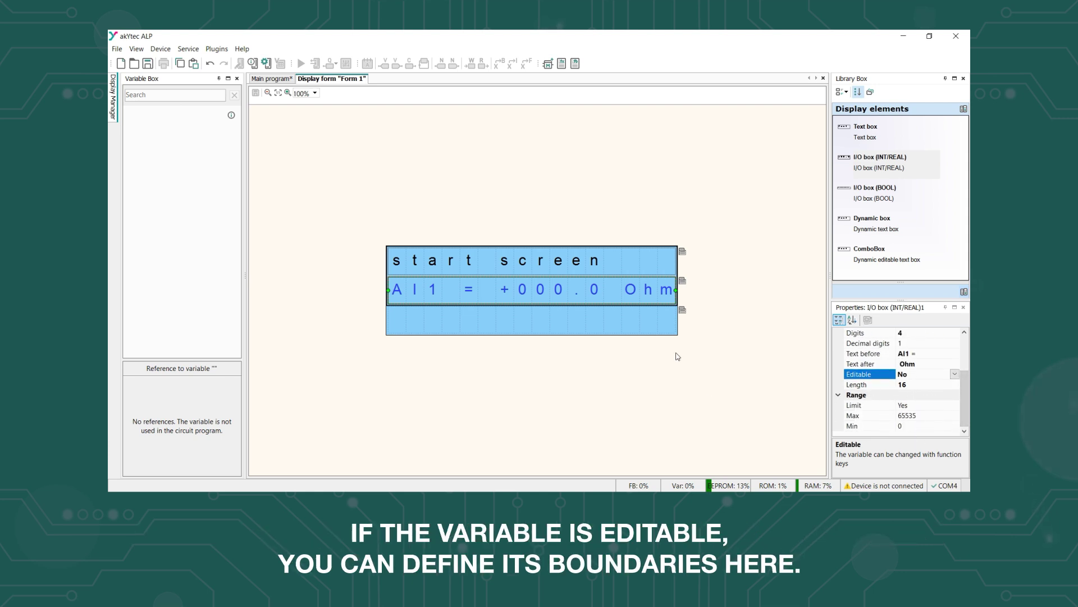
left_click(651, 328)
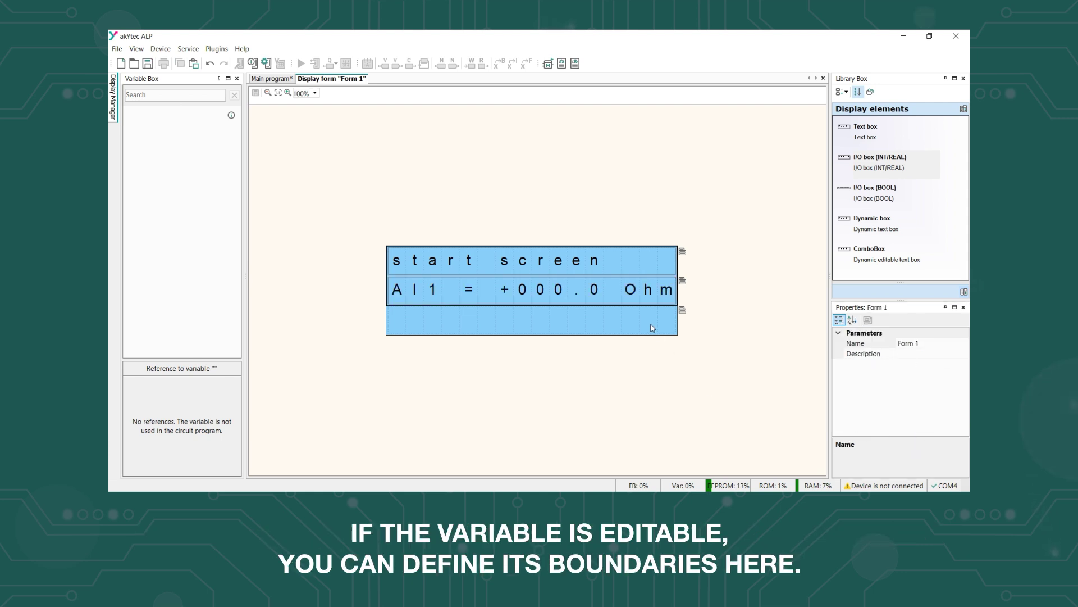
left_click(662, 295)
mouse_move(676, 291)
left_mouse_down()
mouse_move(642, 291)
mouse_move(677, 291)
left_mouse_up()
Add a 16-character I/O box (BOOL) across the third row and link it to the variable Input 1.
left_click_drag(891, 188, 486, 322)
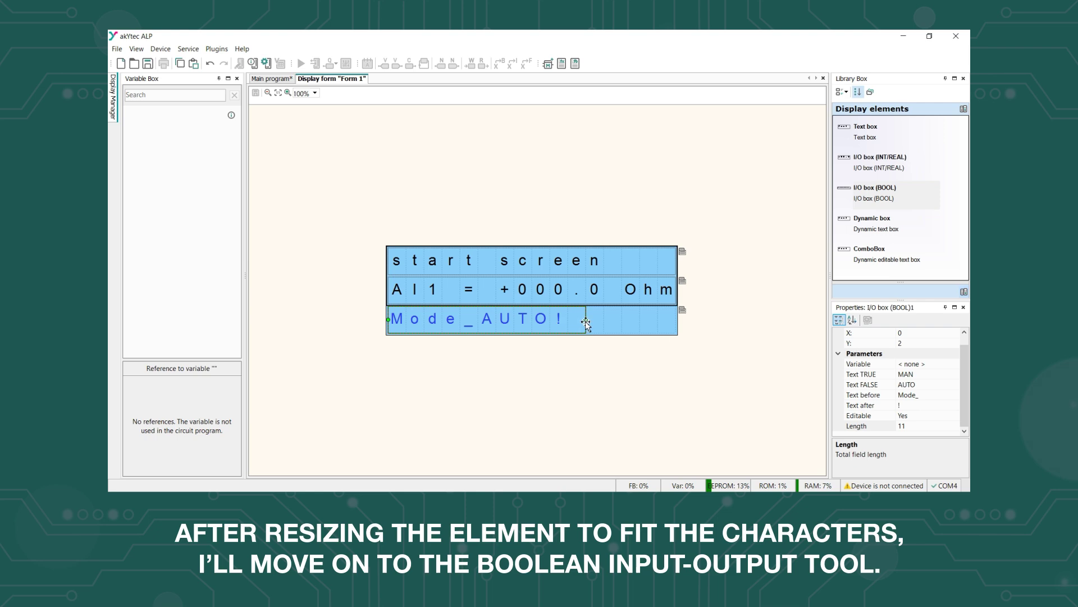
left_click_drag(585, 319, 678, 319)
left_click(943, 364)
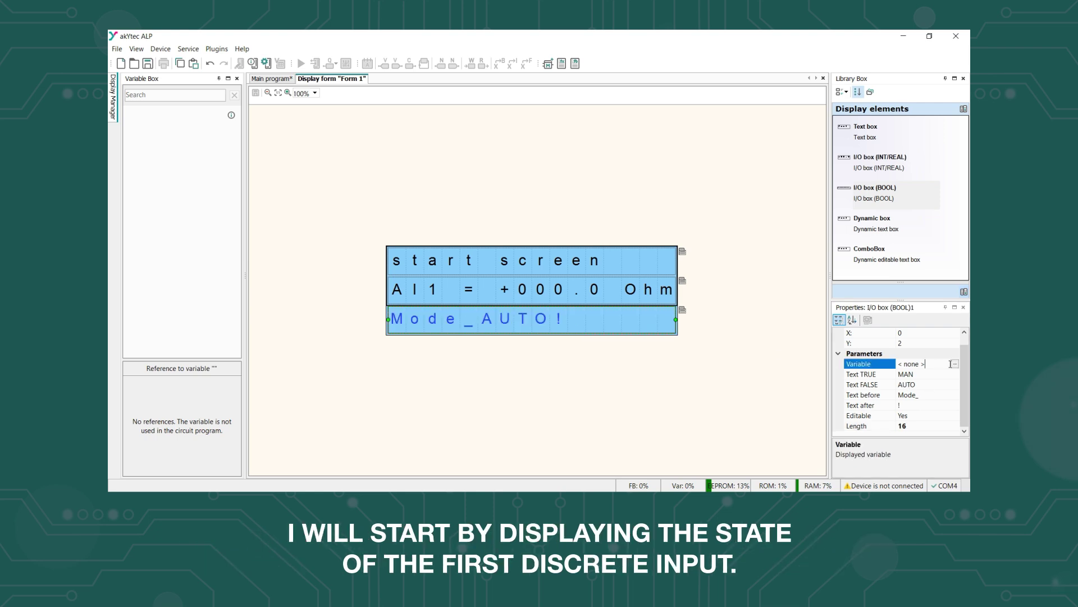
left_click(951, 364)
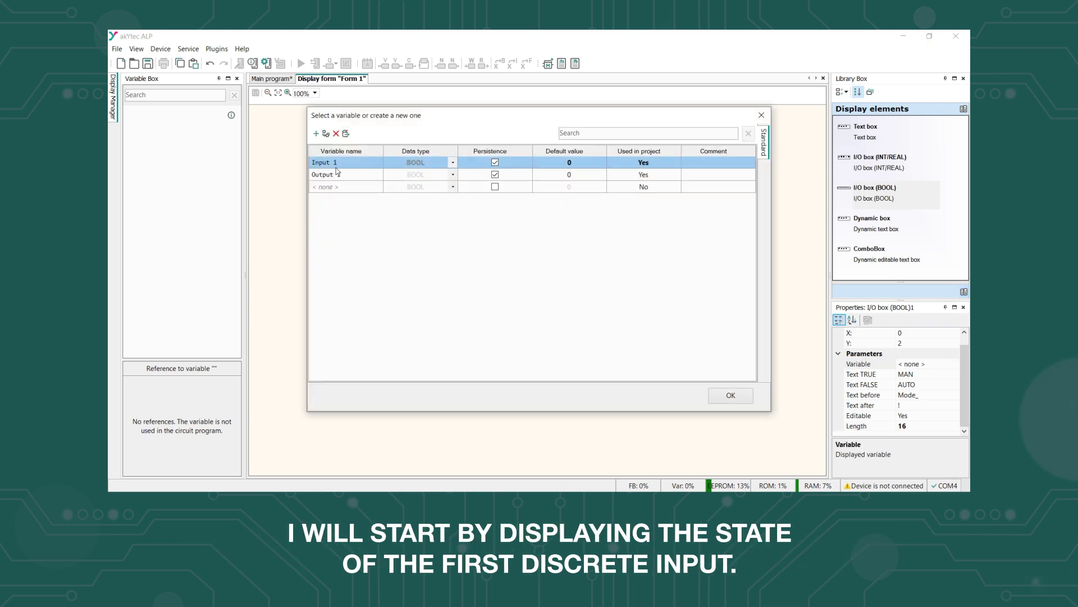
left_click(730, 395)
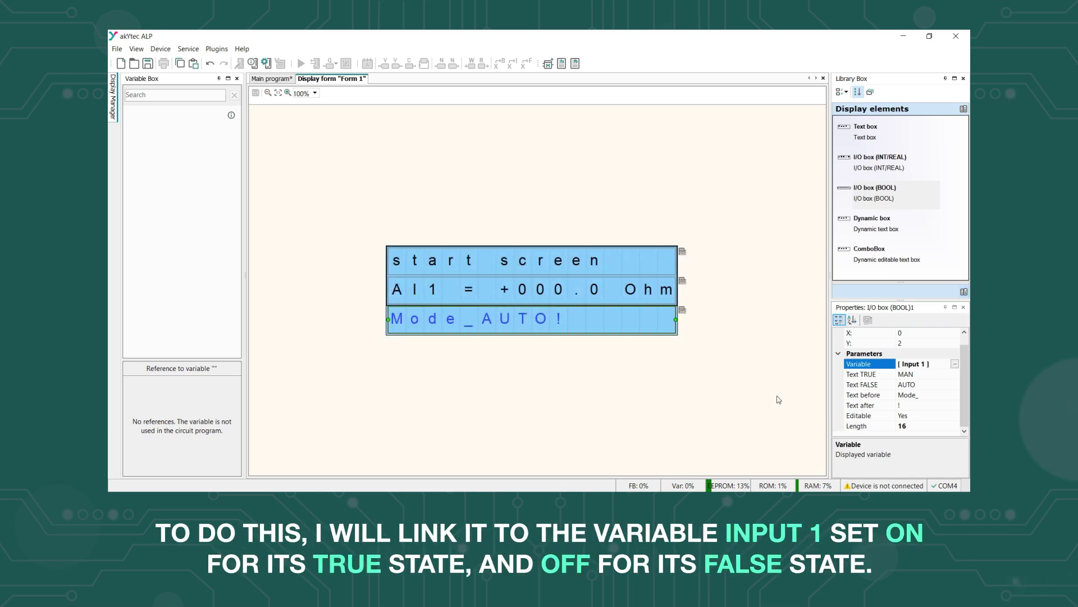
Set the Input 1 box to display "On" for its TRUE state and "Off" for its FALSE state.
left_click(925, 375)
left_click(925, 374)
type("O")
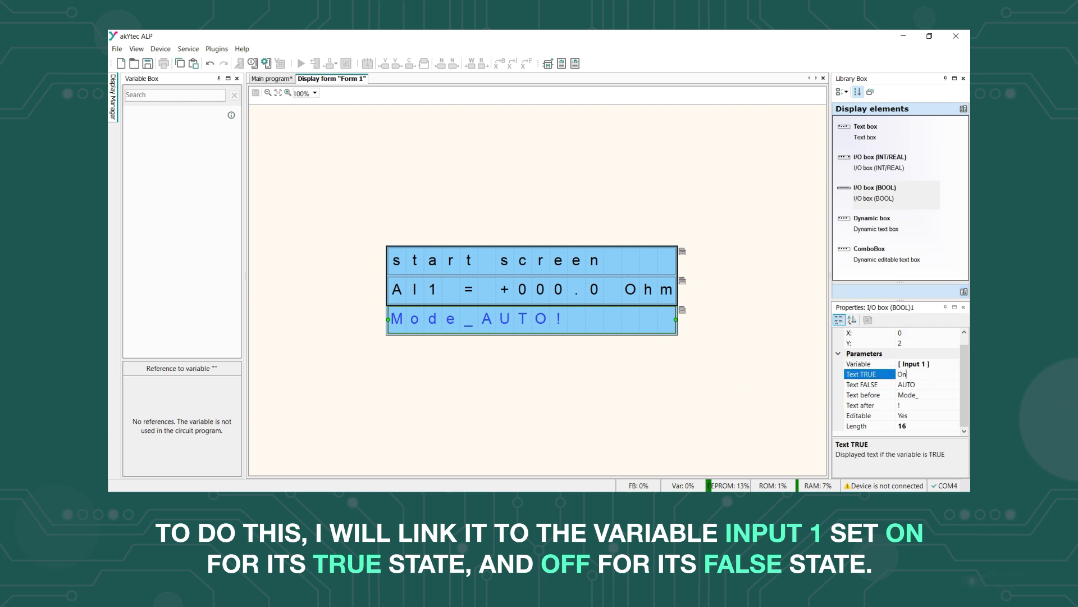
type("n")
key("Return")
left_click(919, 384)
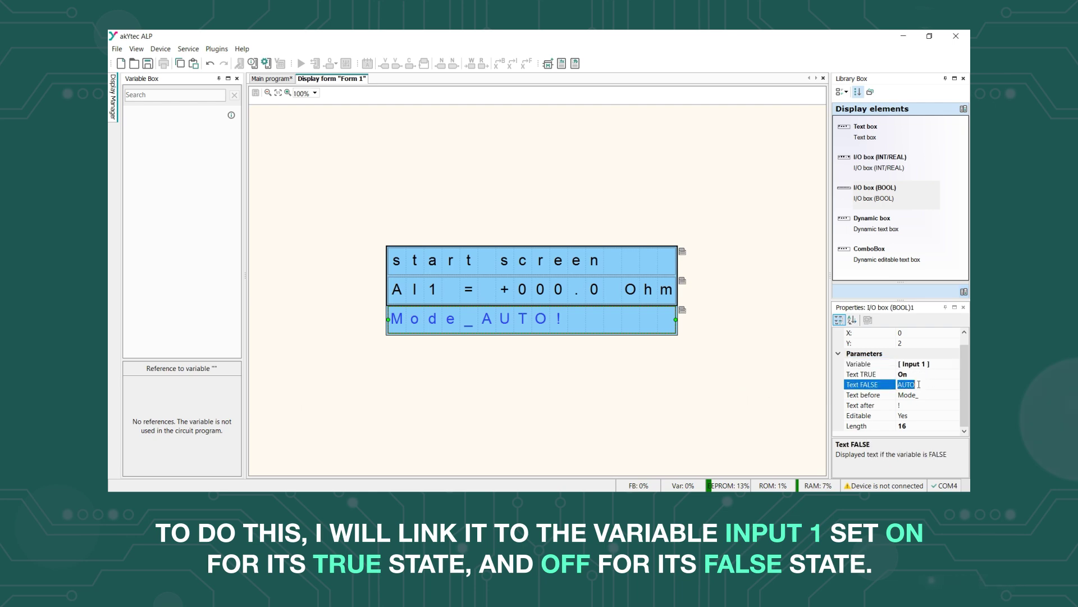
type("Off")
Give the Input 1 box the leading text "Imput 1 " with a closing space, and clear its trailing text.
left_click(932, 398)
key("BackSpace")
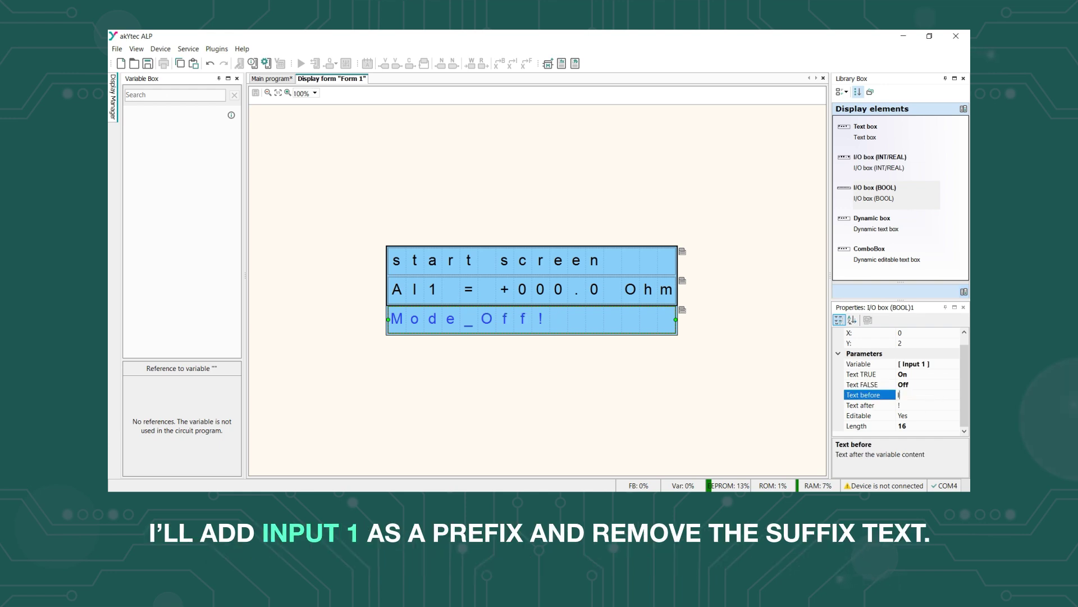
type("Imput 1")
left_click(922, 405)
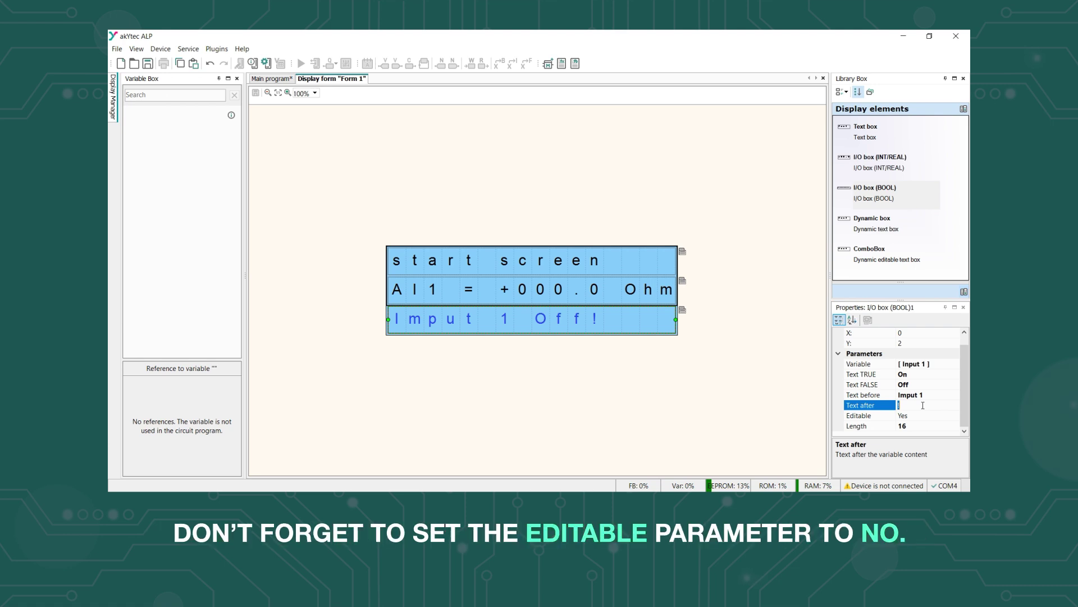
Make the Input 1 I/O box non-editable.
left_click(939, 416)
left_click(955, 415)
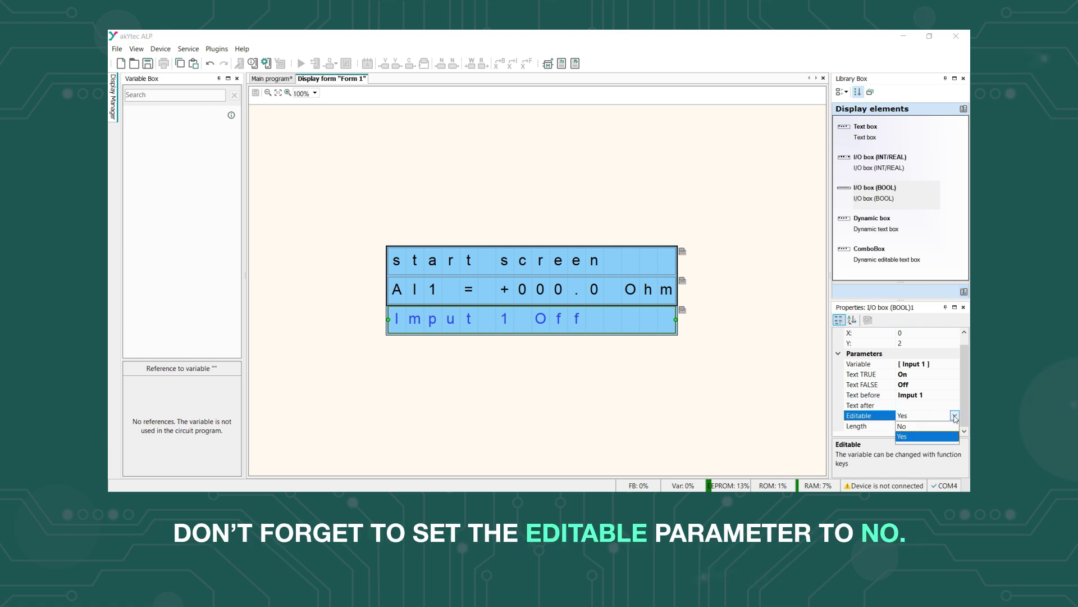
left_click(937, 434)
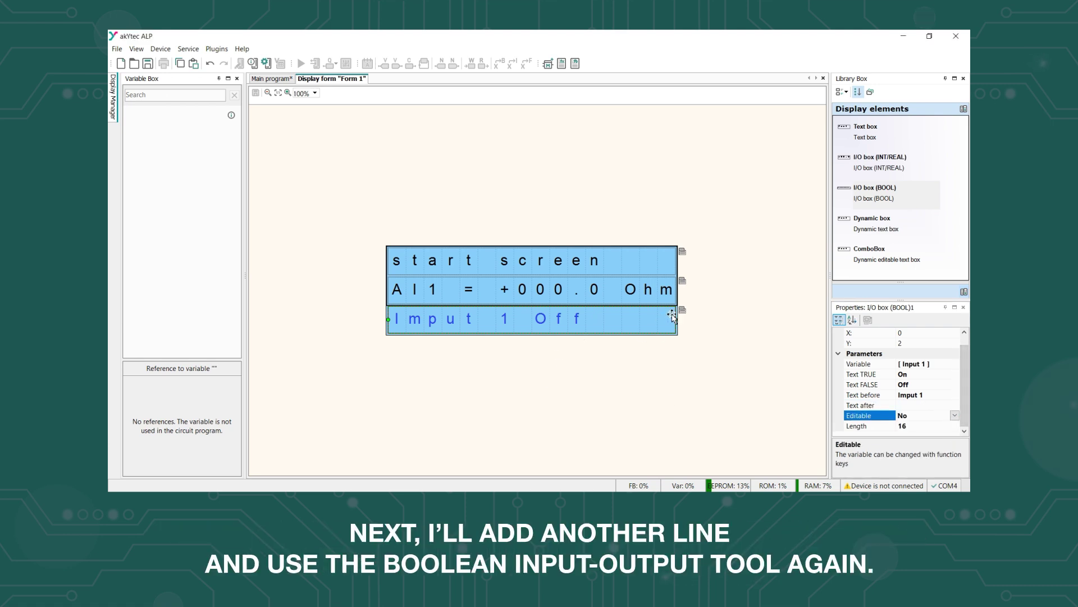
Add a fourth row to the display form and place a 16-character I/O box (BOOL) across it.
left_click(682, 310)
left_click(700, 330)
left_click_drag(874, 193, 675, 333)
left_click(588, 337)
left_click(584, 337)
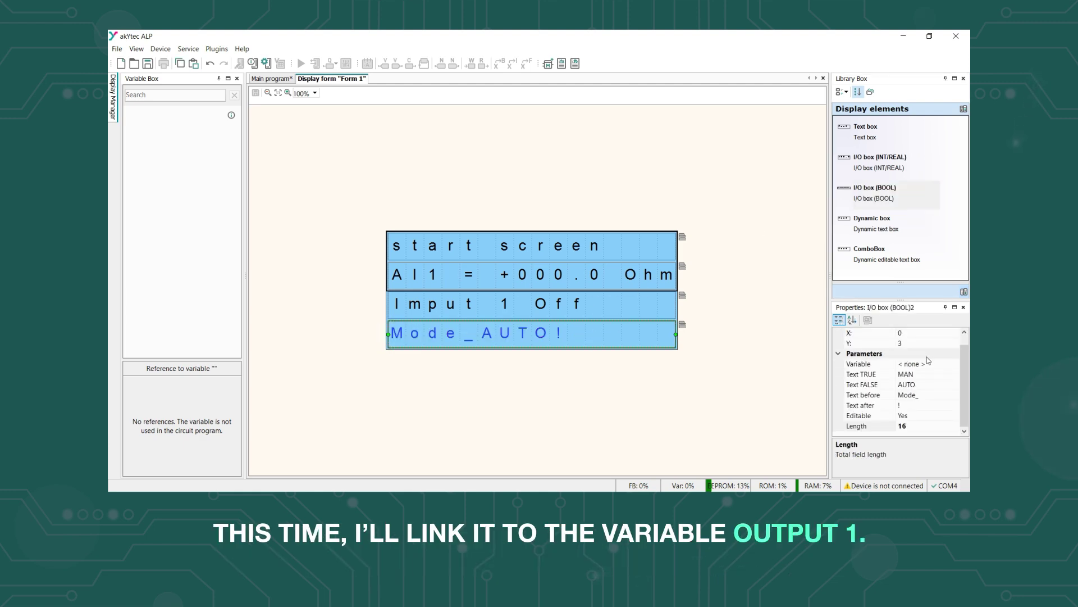
Link the fourth-row I/O box (BOOL) to the variable Output 1.
left_click(939, 365)
left_click(955, 363)
left_click(349, 173)
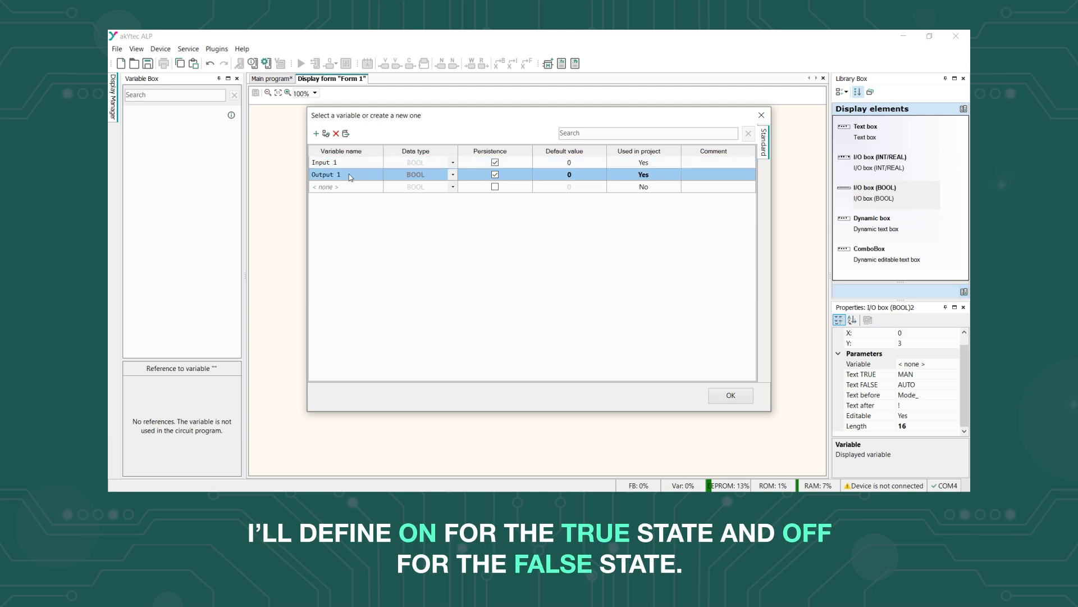
left_click(731, 394)
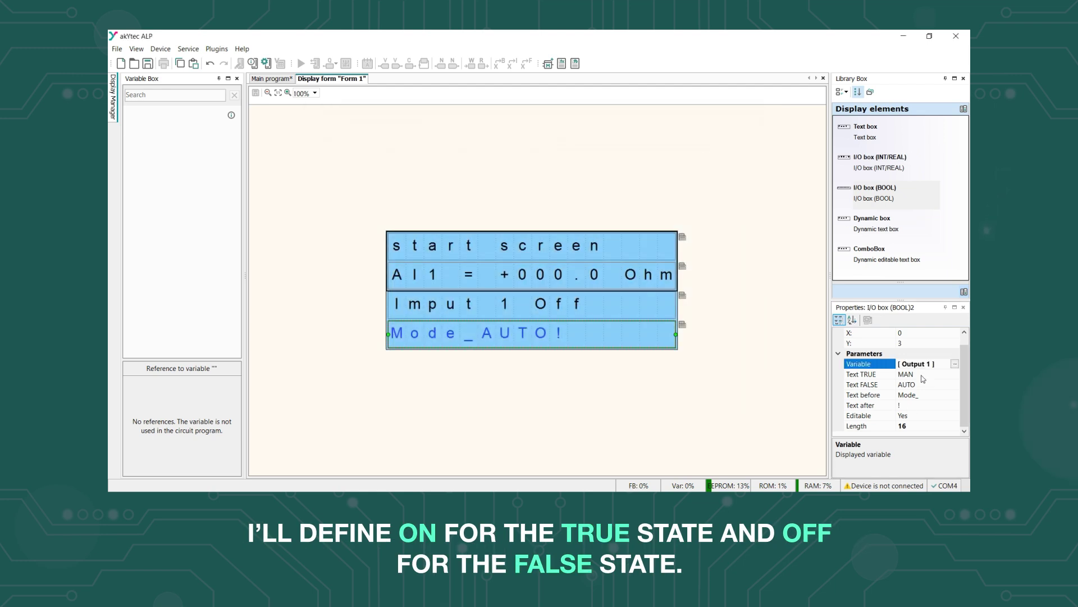
Set the Output 1 box to display "On" for its TRUE state and "Off" for its FALSE state.
left_click(921, 373)
type("On")
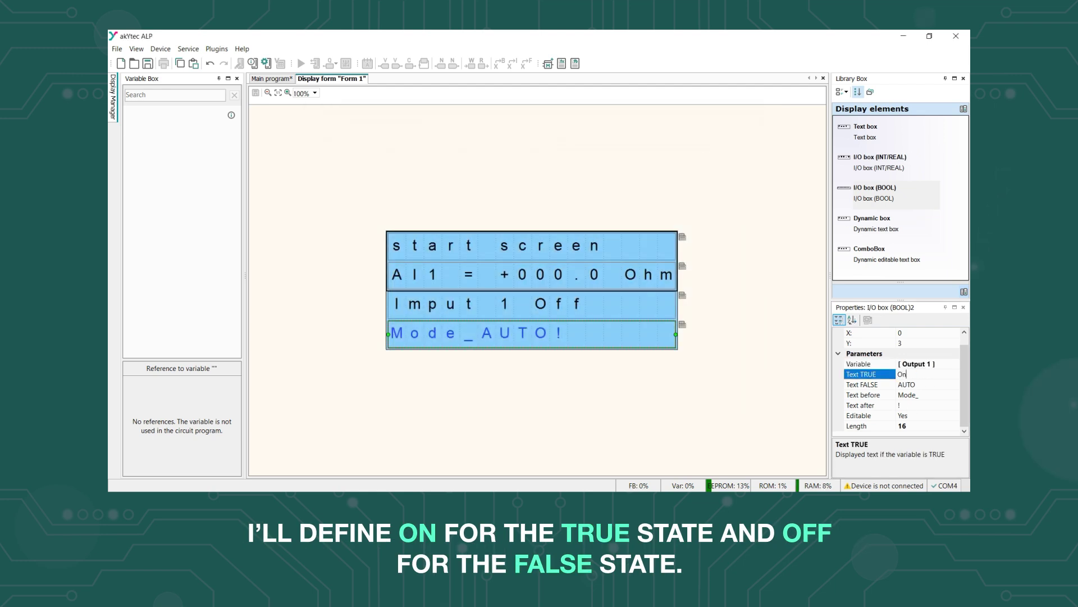
left_click(920, 385)
key("BackSpace")
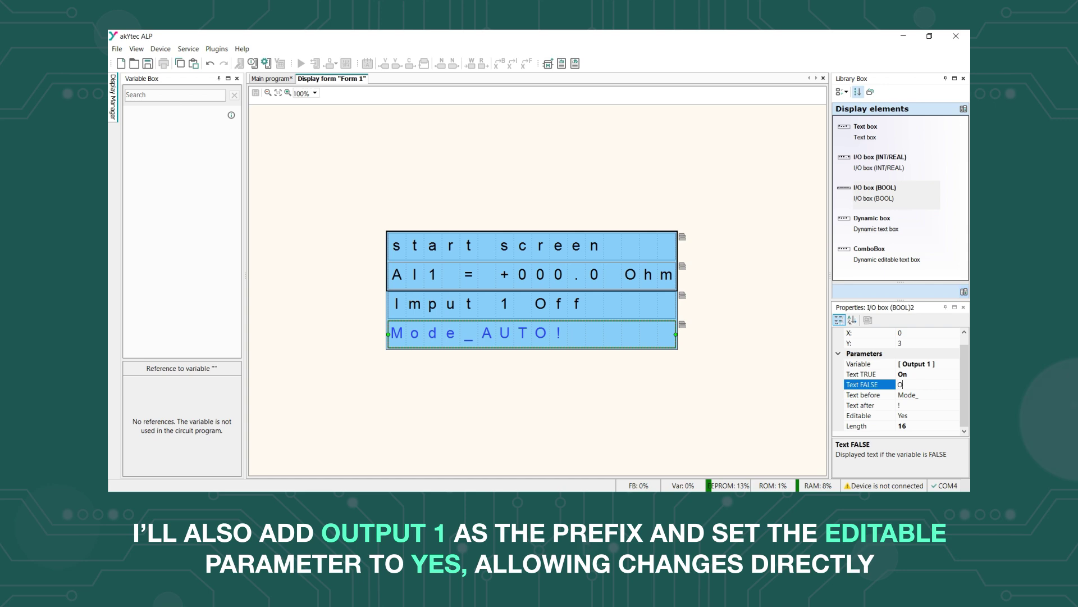
key("Return")
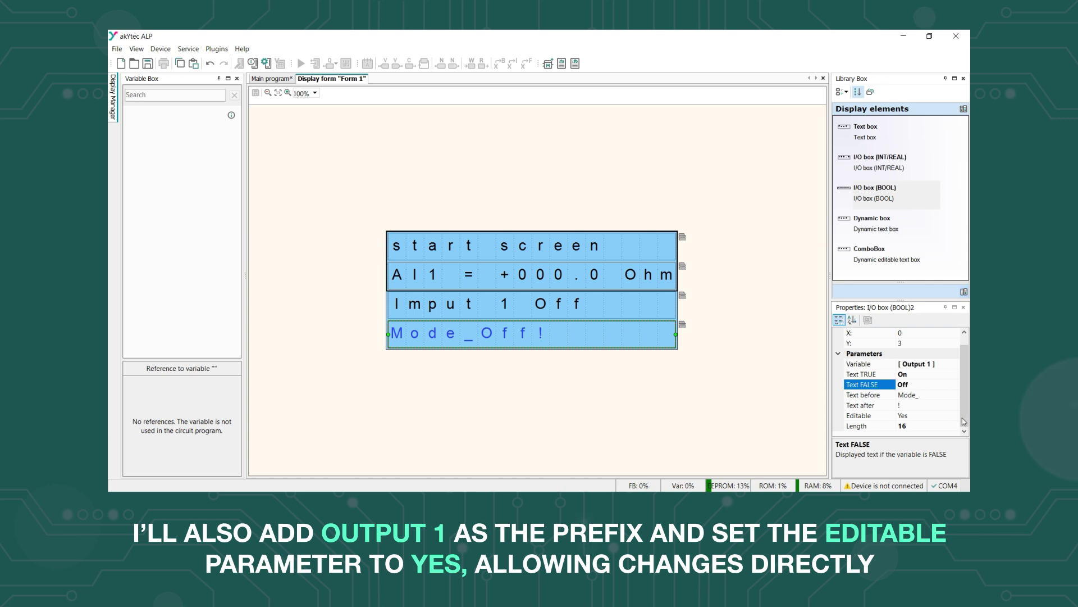
Give the Output 1 box the leading text "Output 1" and clear its trailing text.
left_click(927, 396)
key("BackSpace")
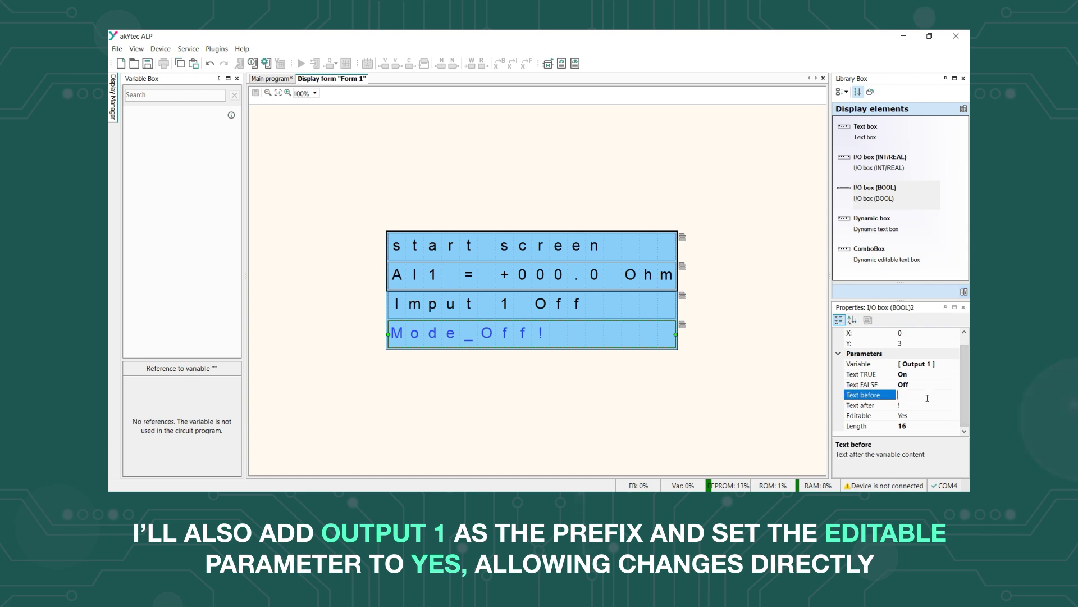
type("Outp")
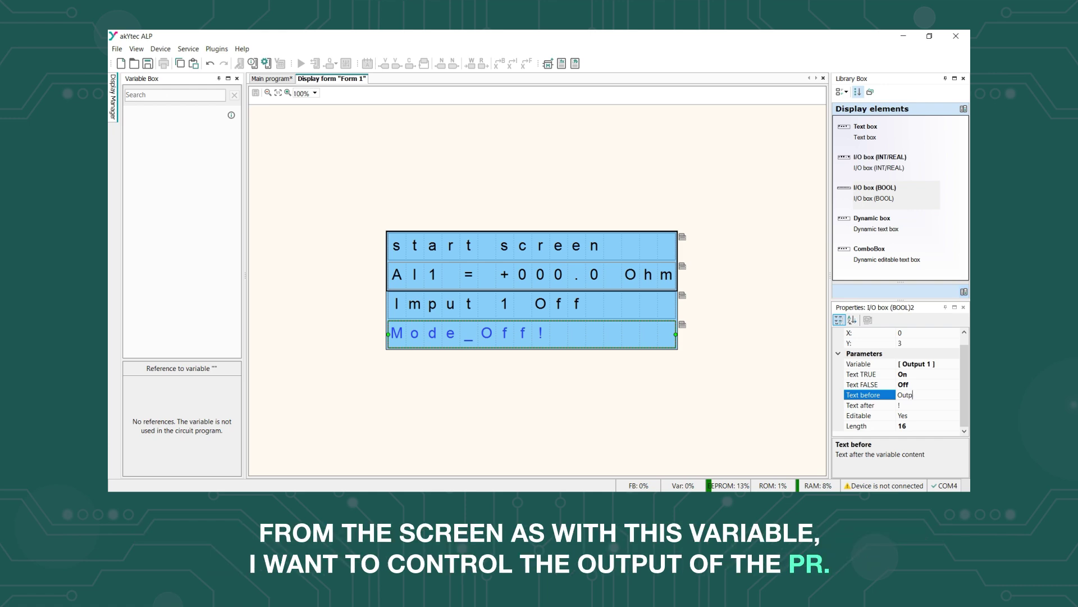
type("u1")
left_click(919, 405)
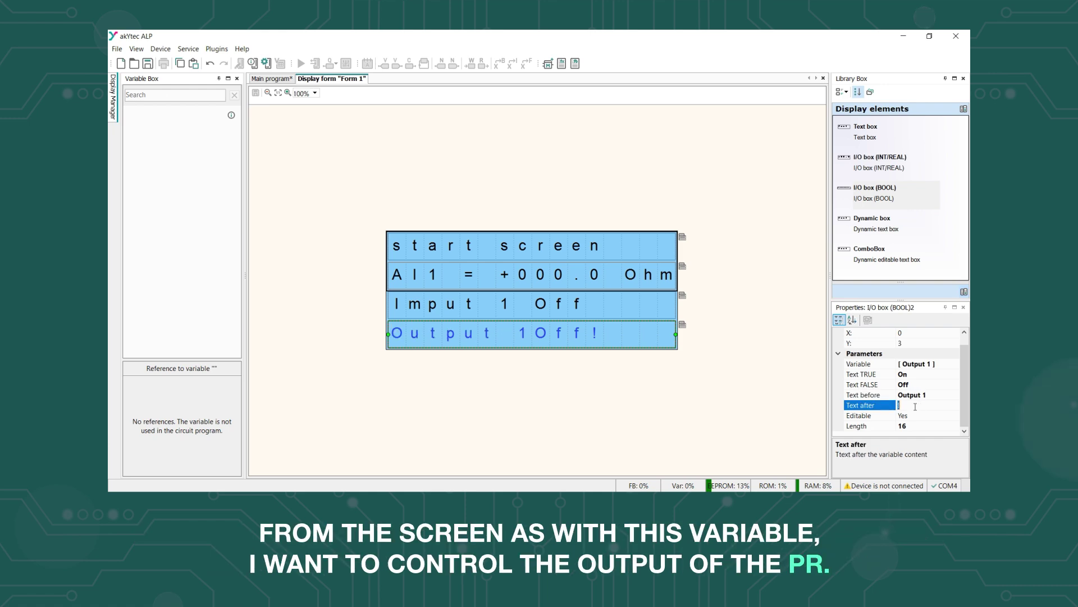
left_click(917, 416)
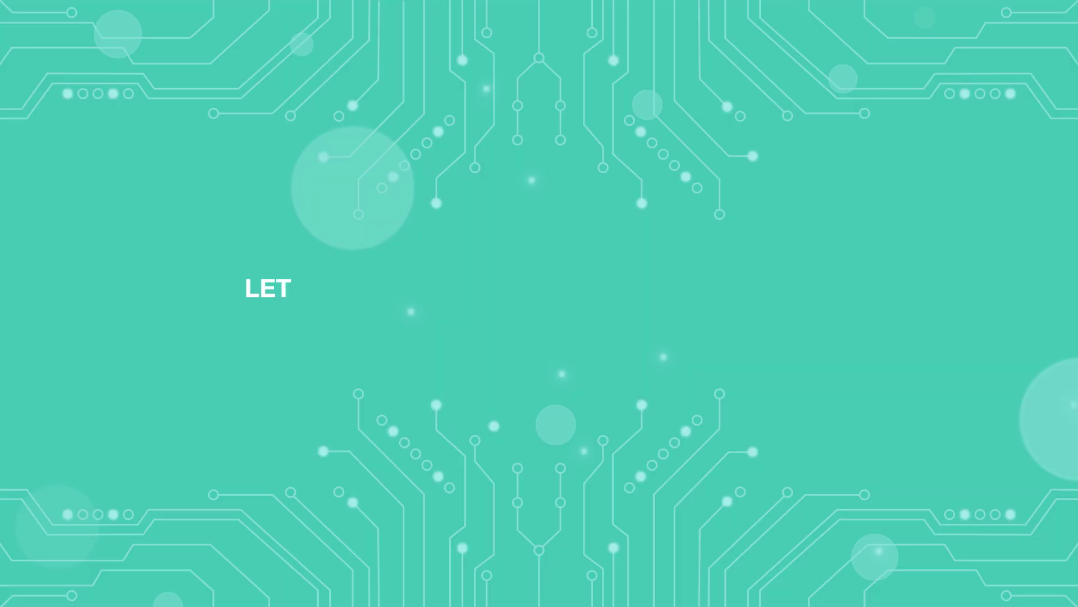